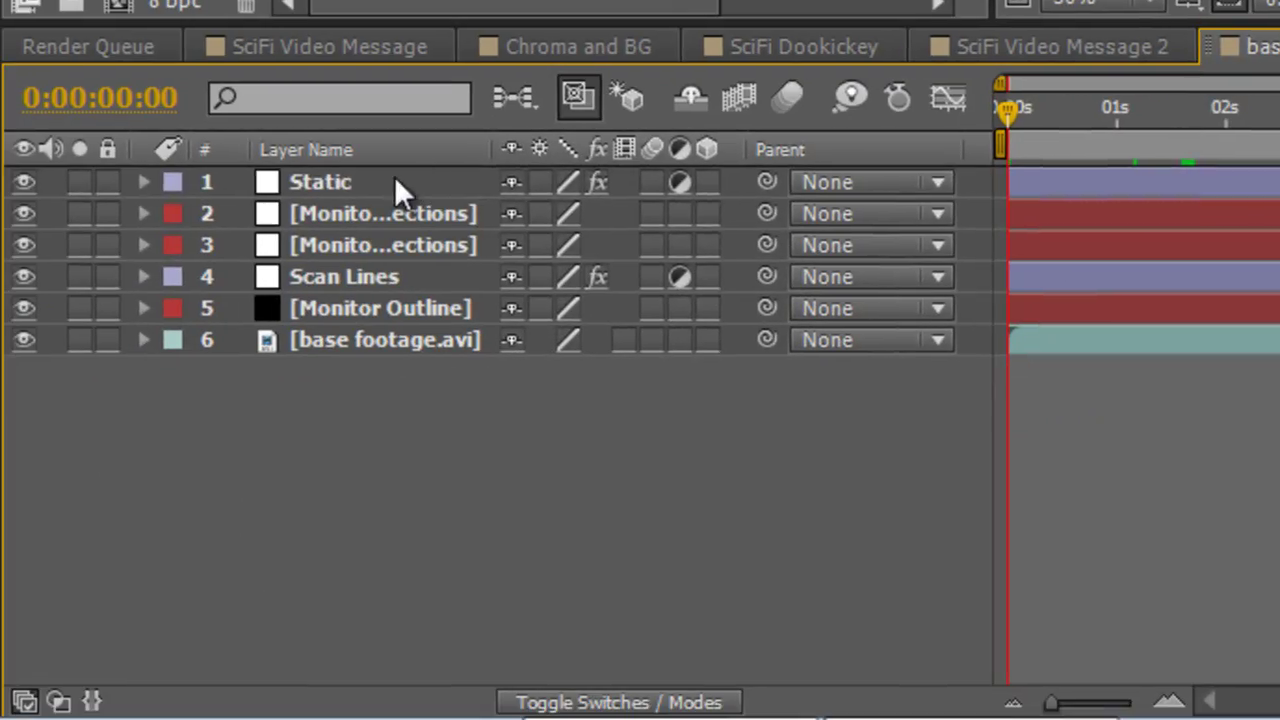
Step: Move the current time to 0:00:01:24 and search the effects for "wave"
left_click_drag(394, 176, 400, 265)
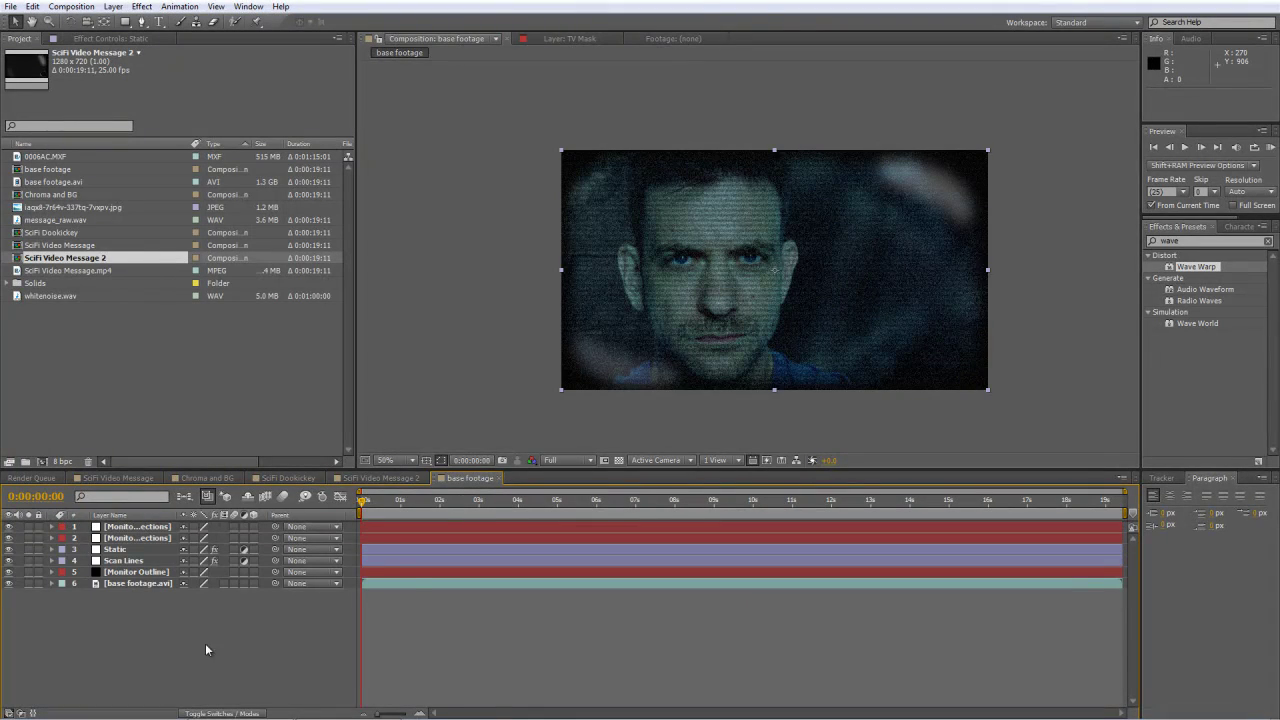
left_click(440, 502)
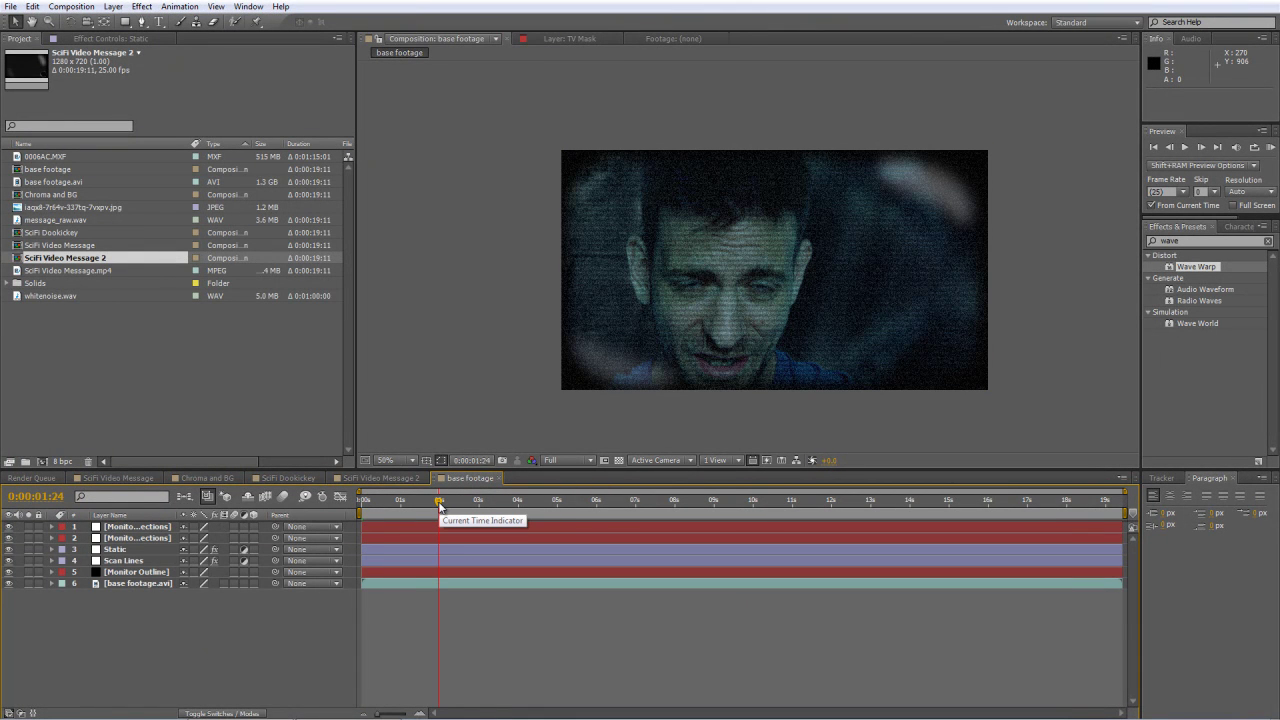
left_click(1269, 241)
left_click(1170, 241)
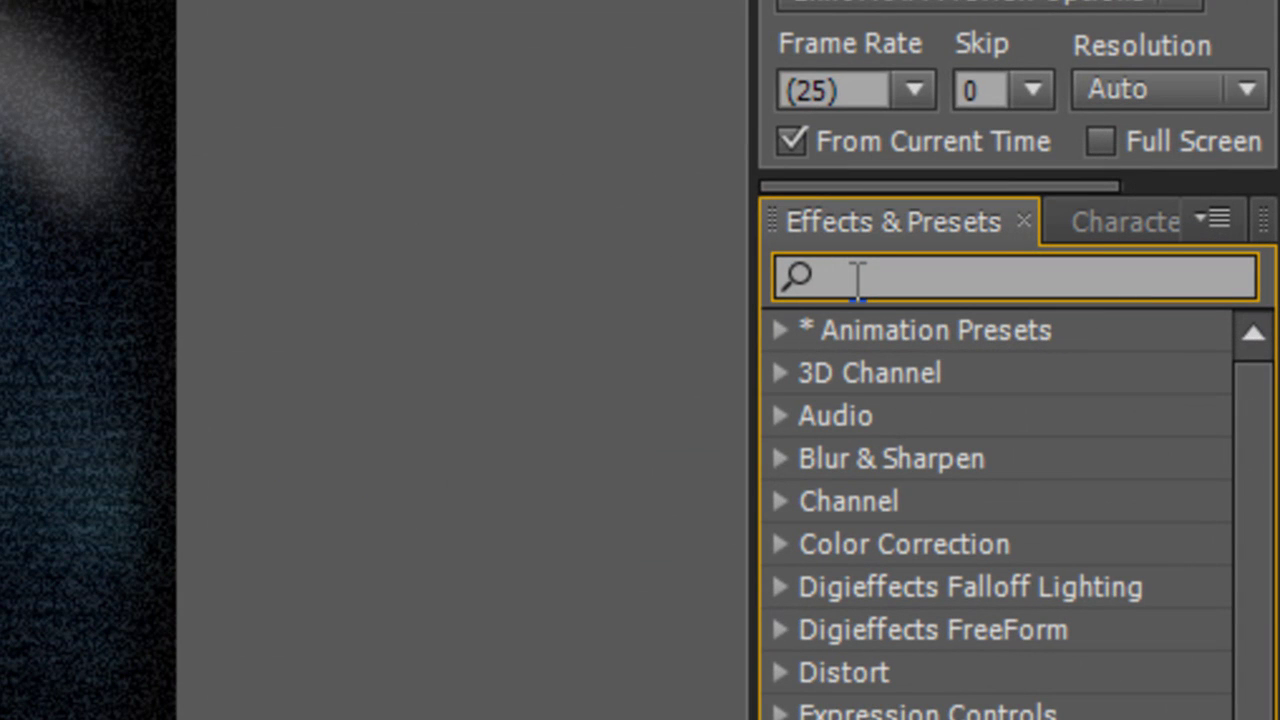
type("wave")
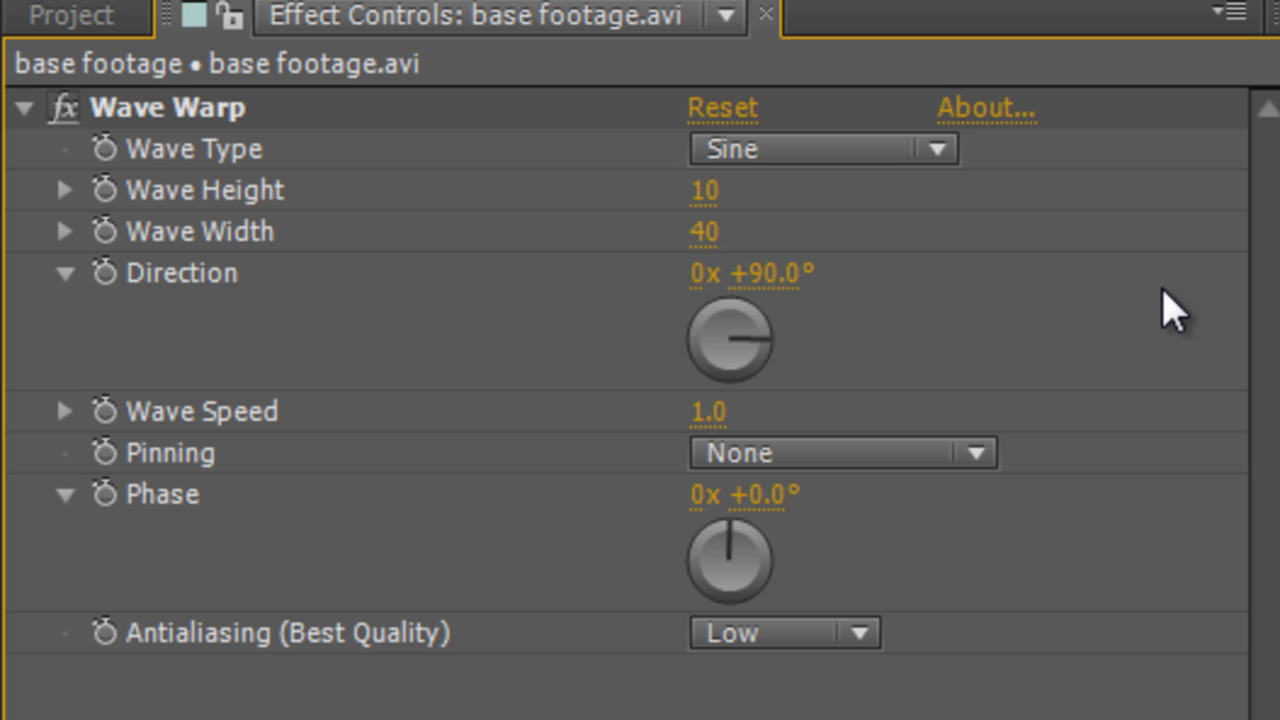
Step: Set the Wave Warp effect's Wave Type to Noise and its Direction to 0°
left_click(794, 150)
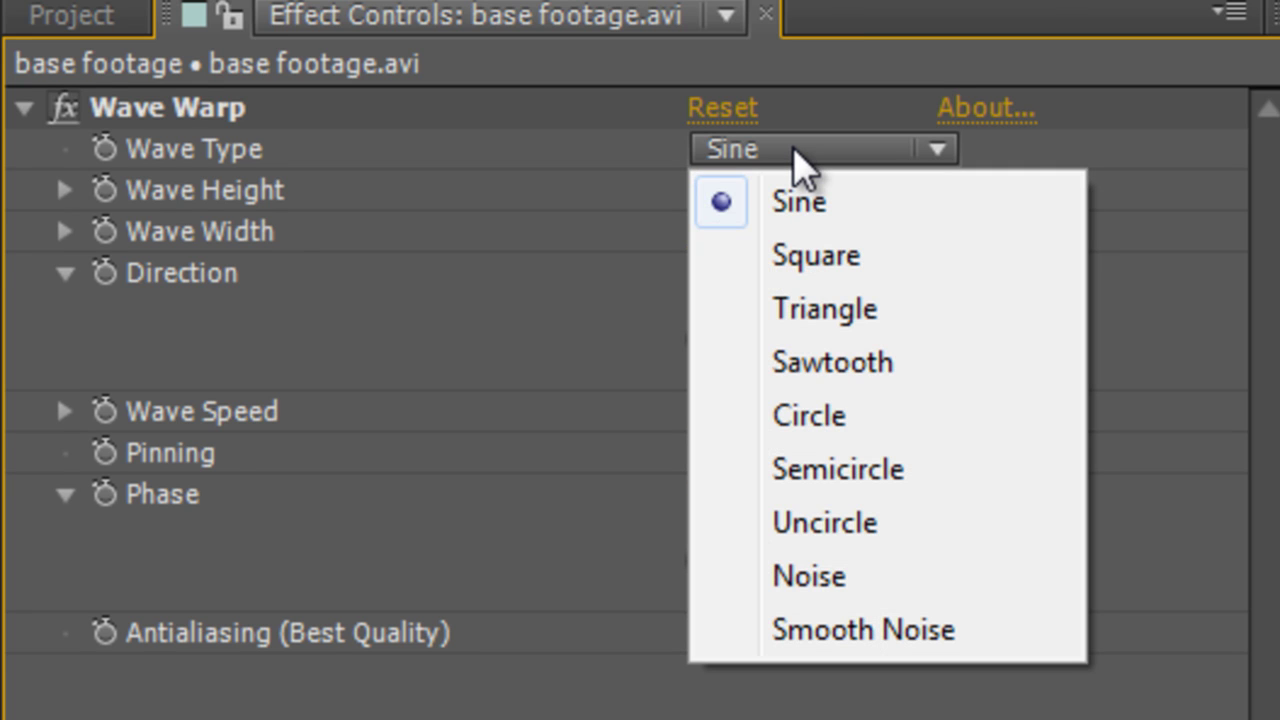
left_click(850, 588)
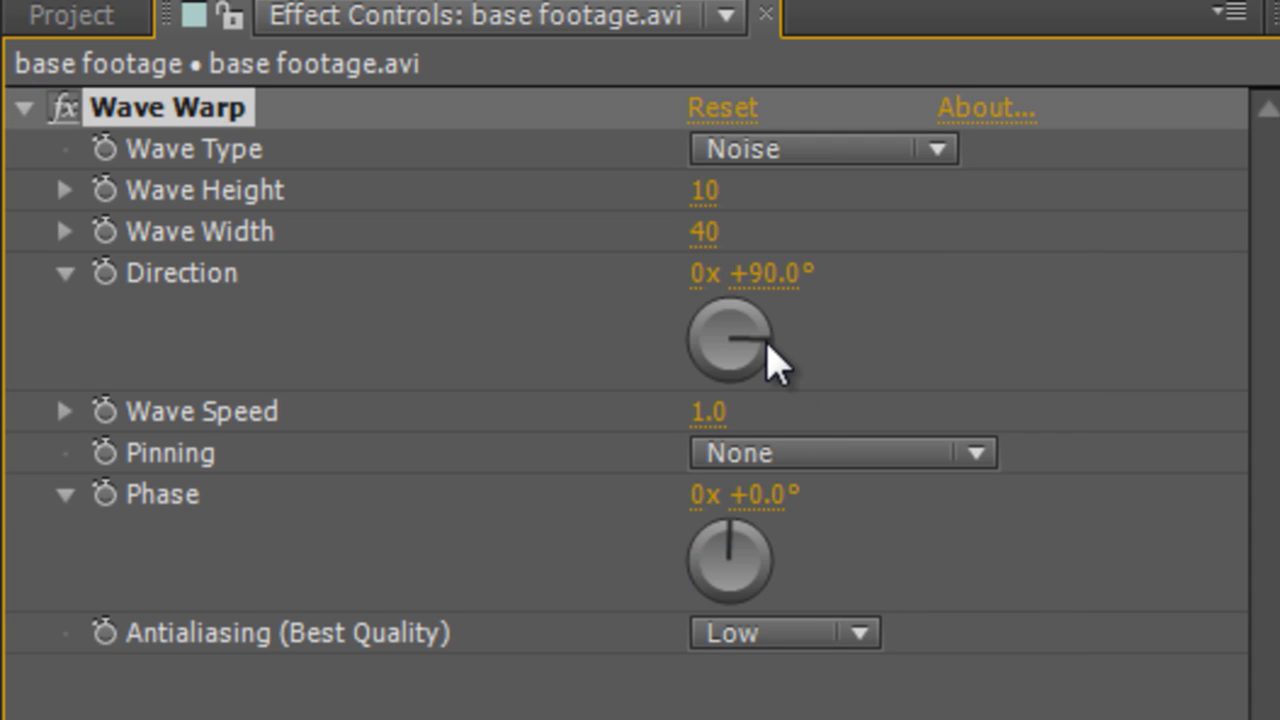
left_click(765, 278)
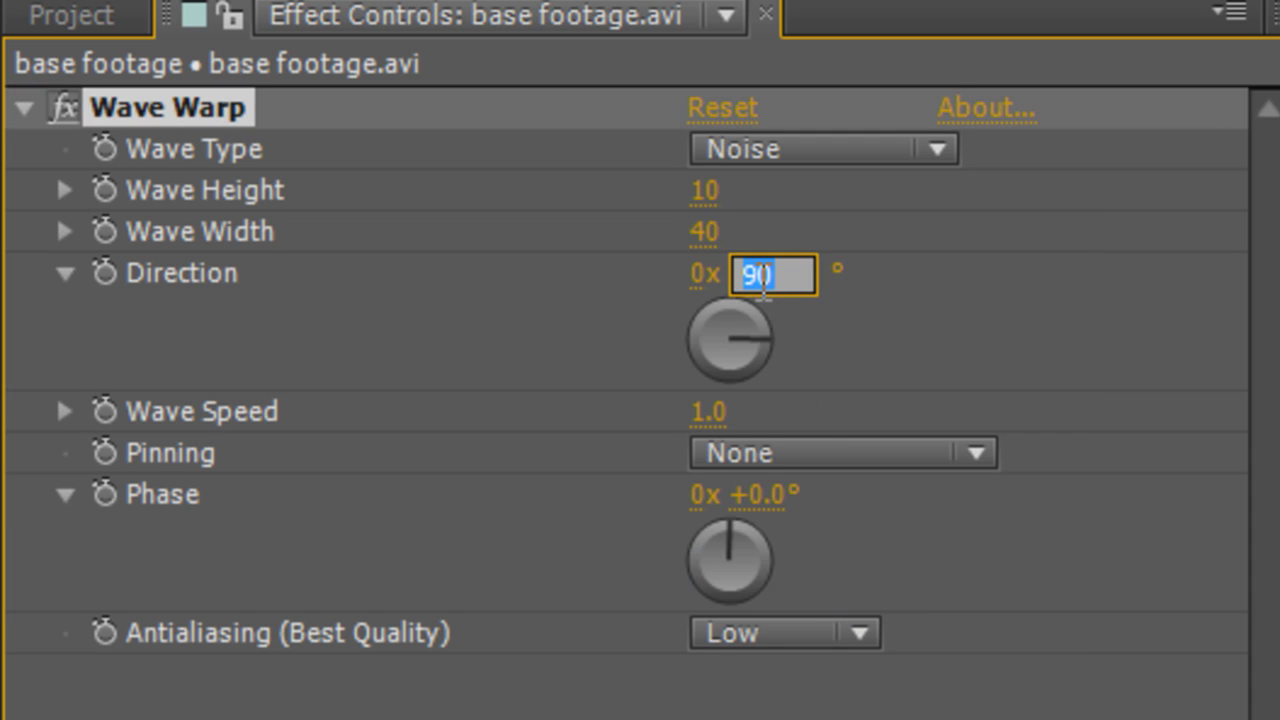
type("0")
key("Return")
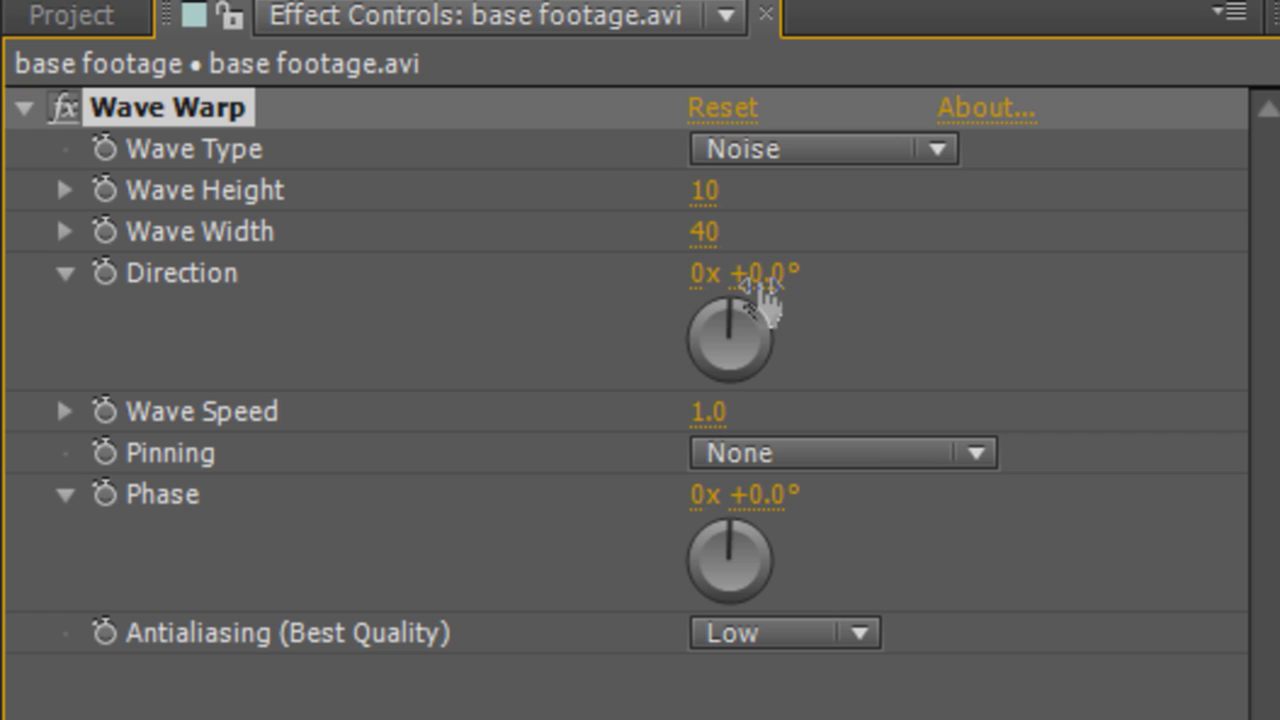
Step: Set Wave Warp's Wave Speed and Wave Height to 0 and its Wave Width to 1
left_click(712, 411)
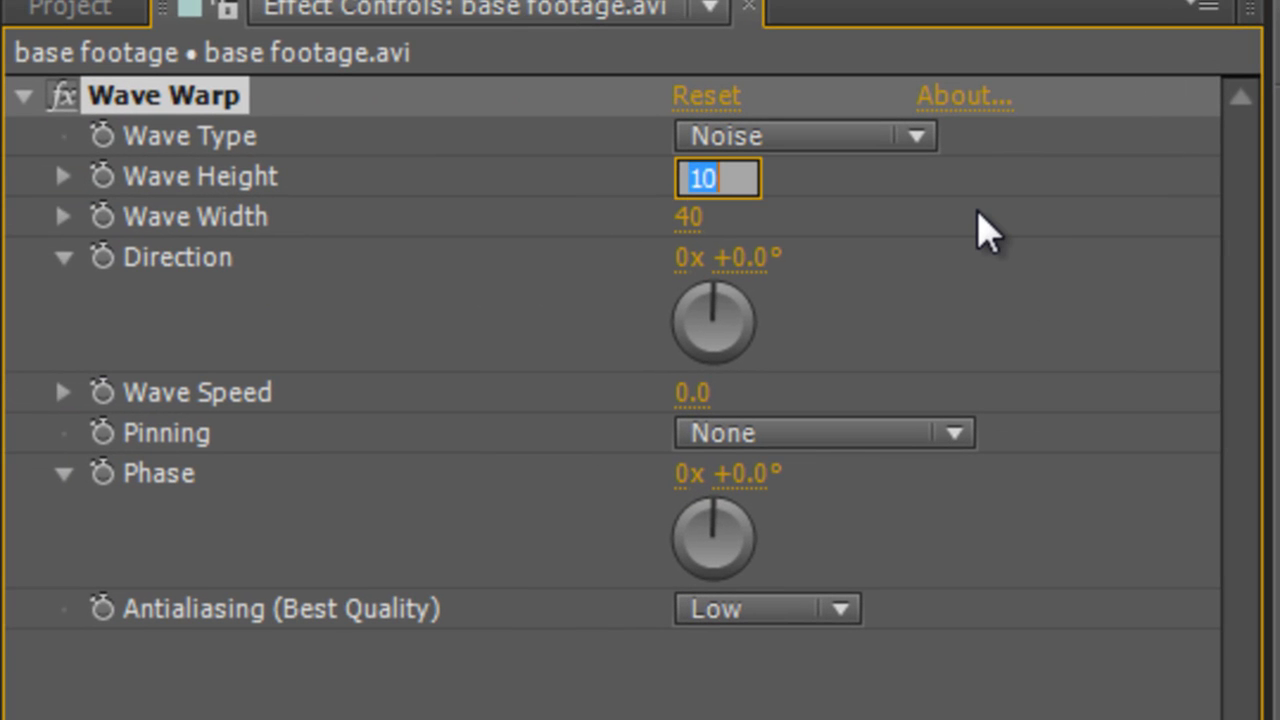
type("0")
left_click(943, 240)
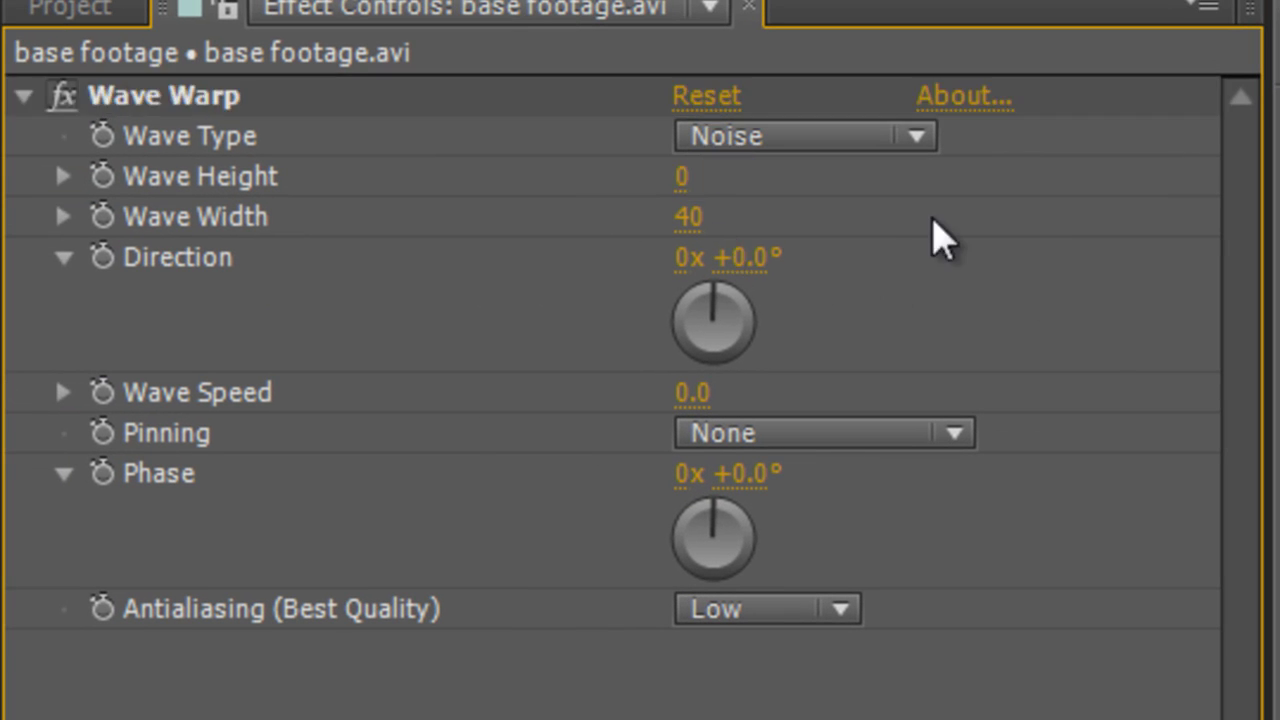
left_click(676, 217)
type("1")
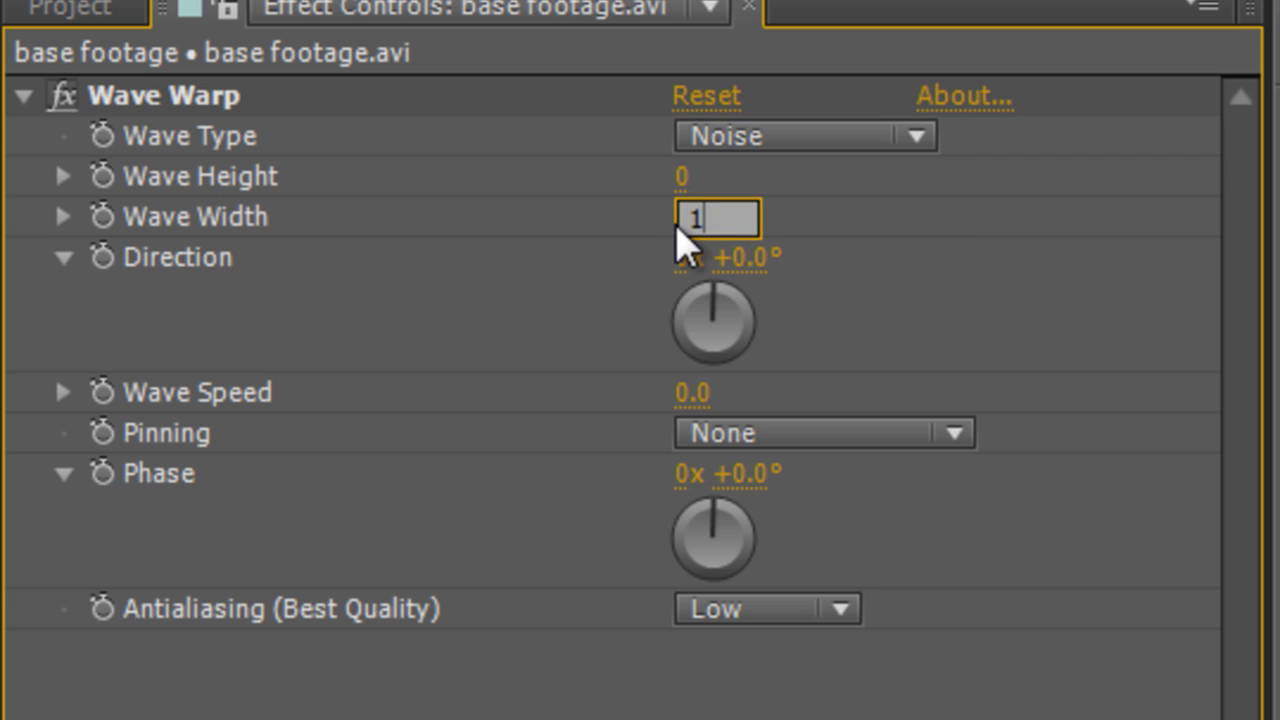
key("Return")
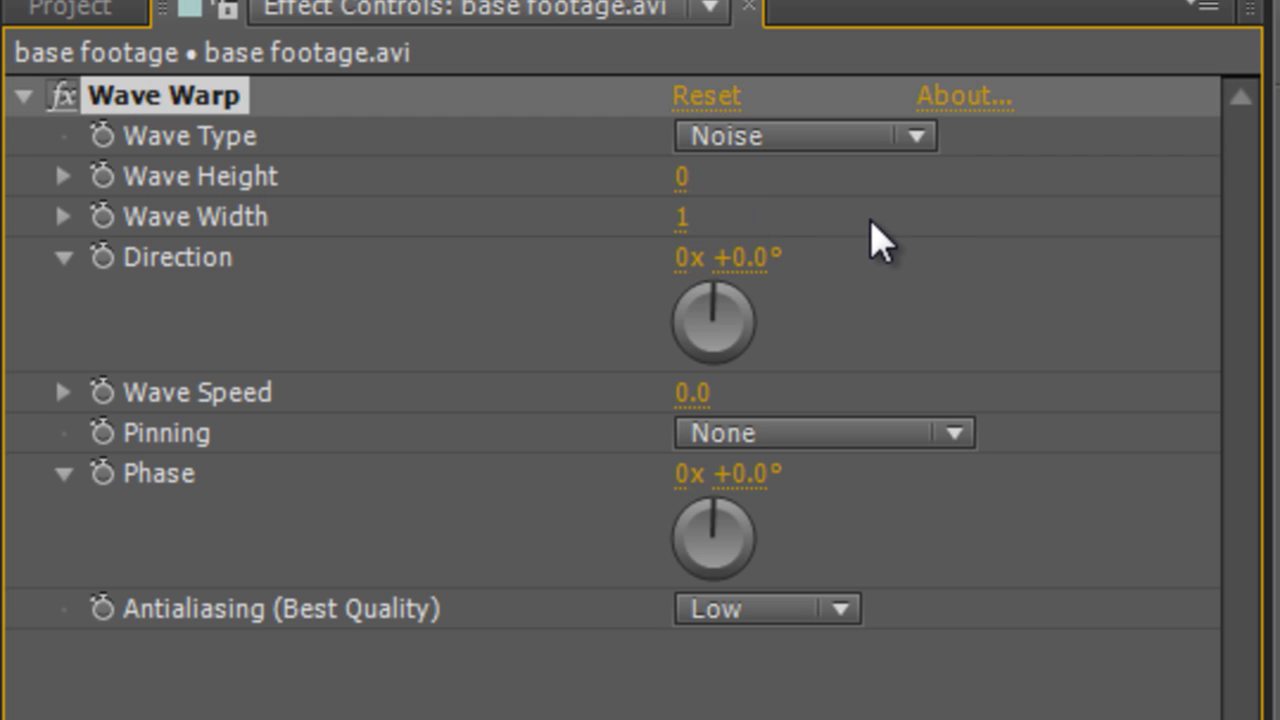
Step: Enable keyframing for Wave Height and Wave Width at 0:00:01:24
left_click(871, 237)
left_click(102, 176)
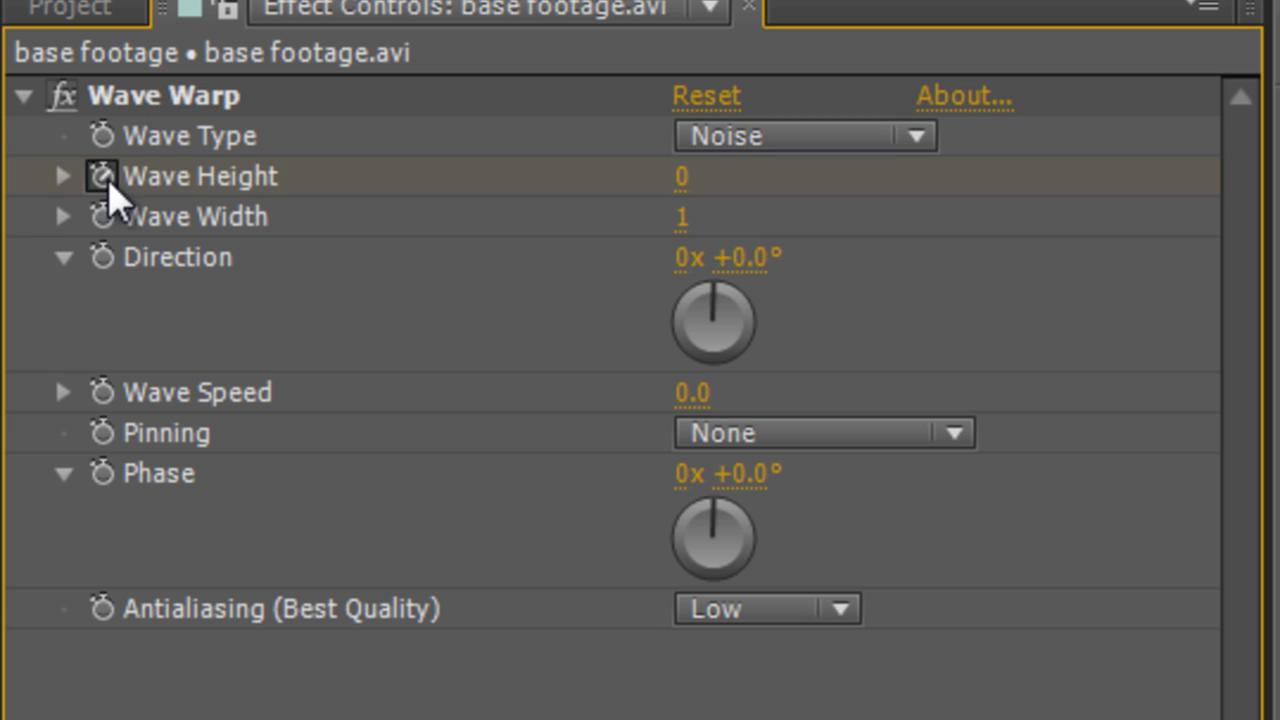
left_click(103, 217)
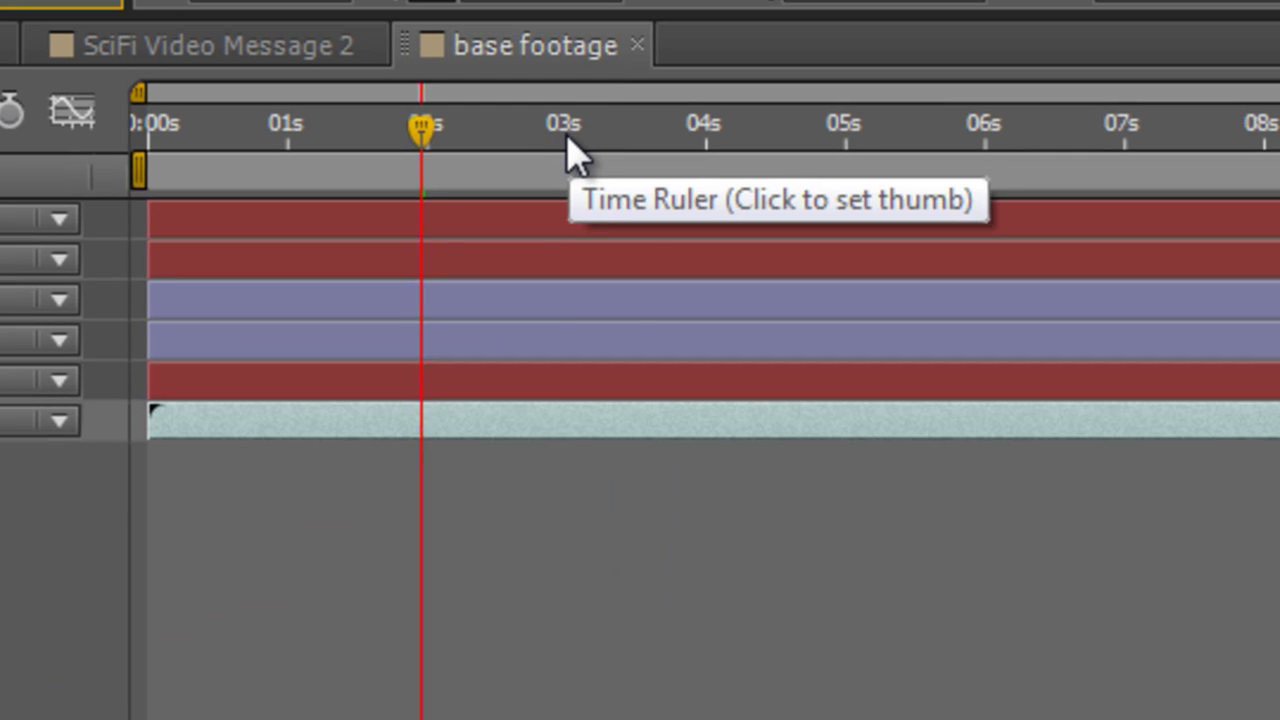
Step: At the 3-second mark, keyframe Wave Height at 50 and Wave Width at 4
left_click(566, 143)
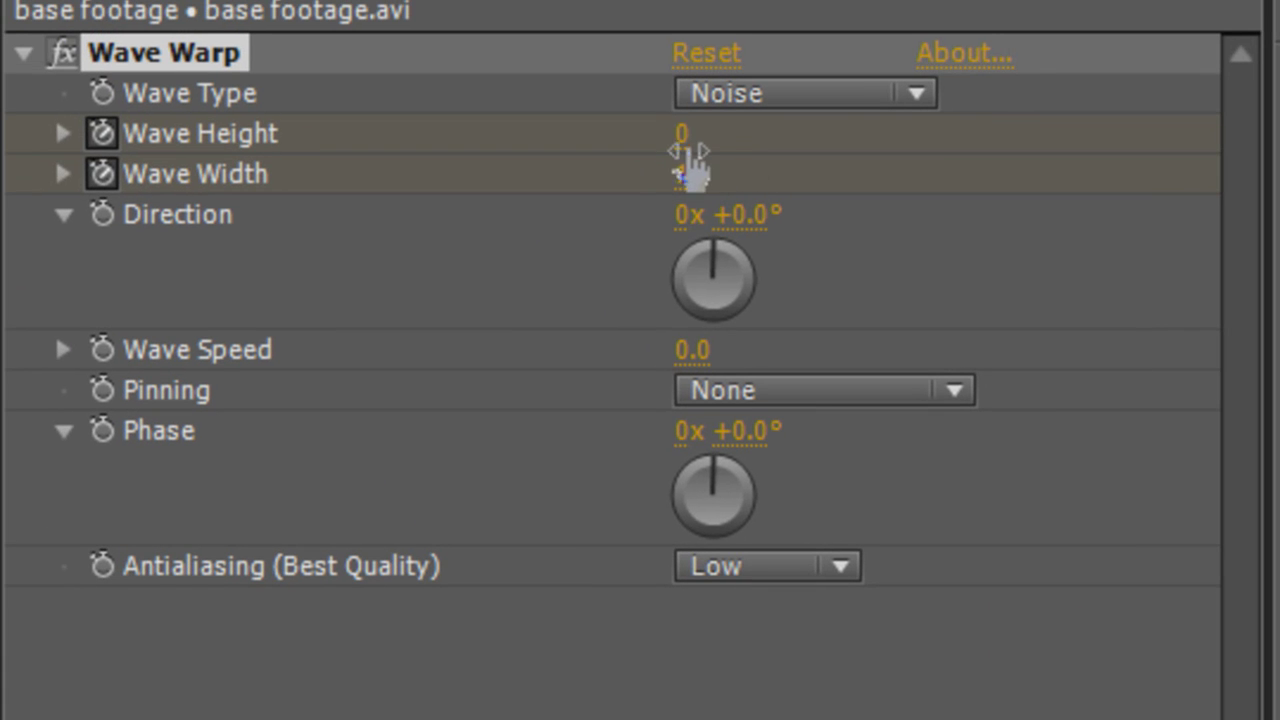
left_click_drag(682, 132, 808, 133)
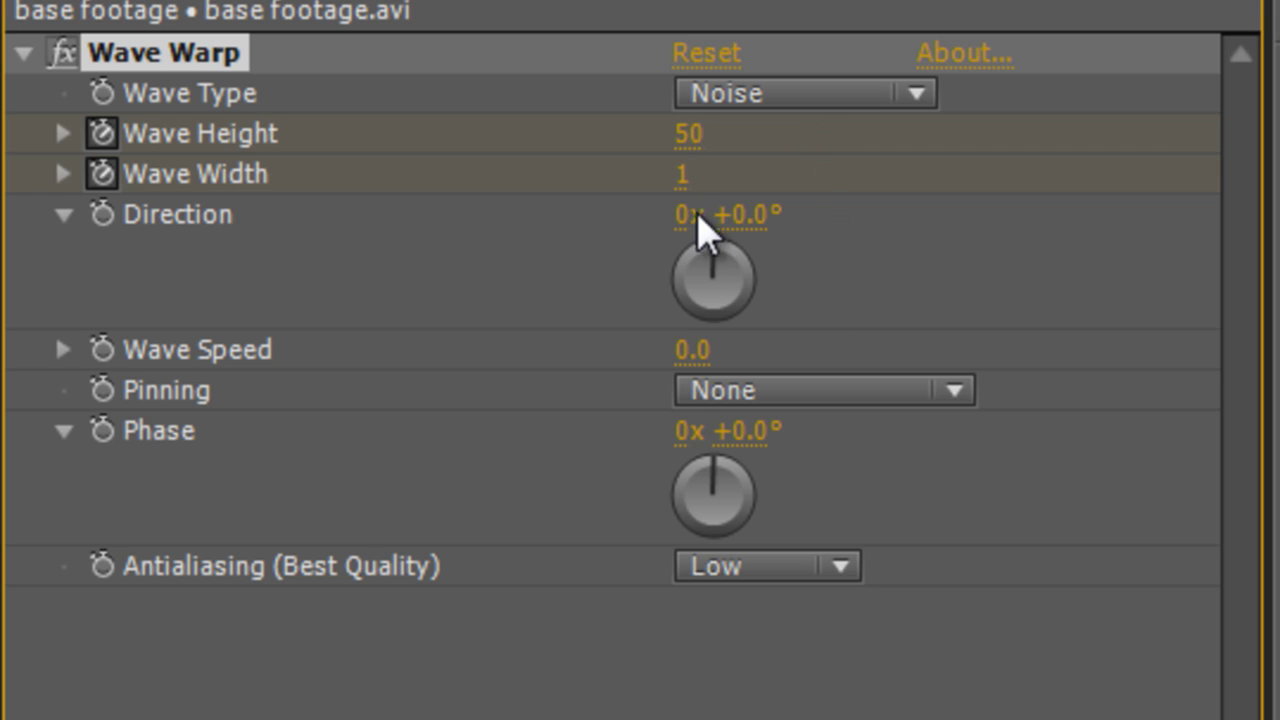
left_click_drag(683, 174, 742, 174)
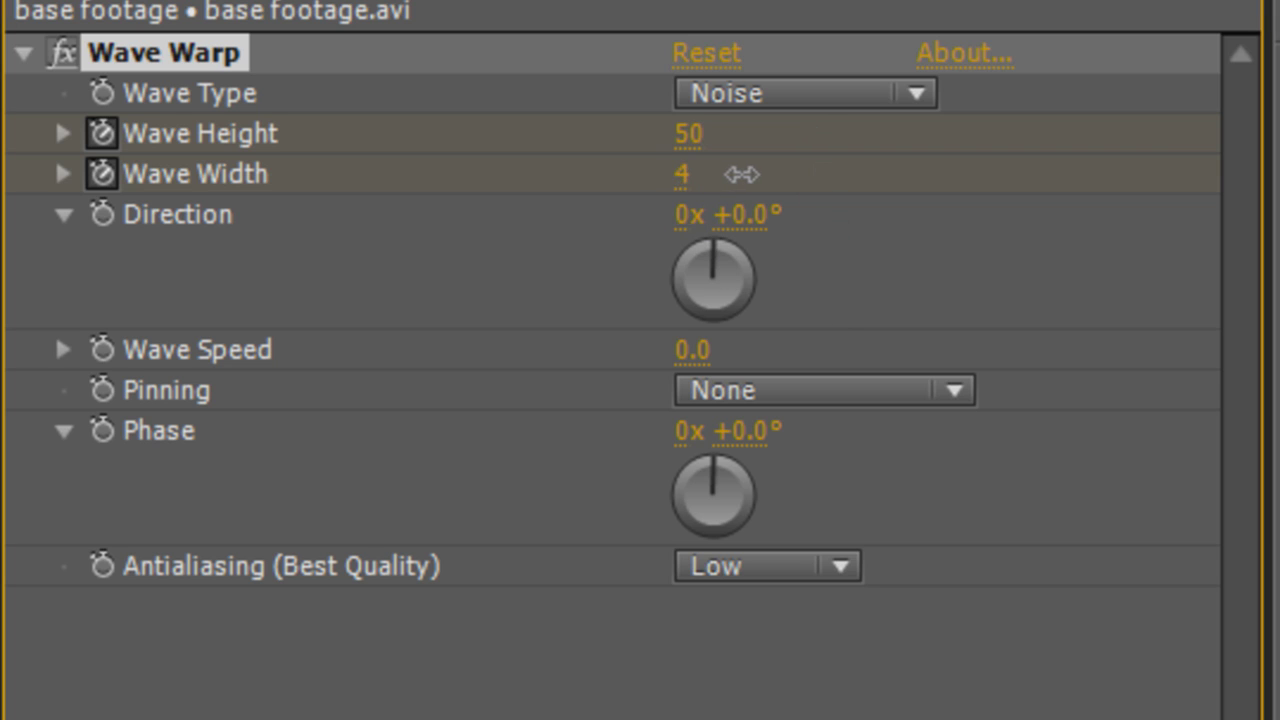
left_click(817, 186)
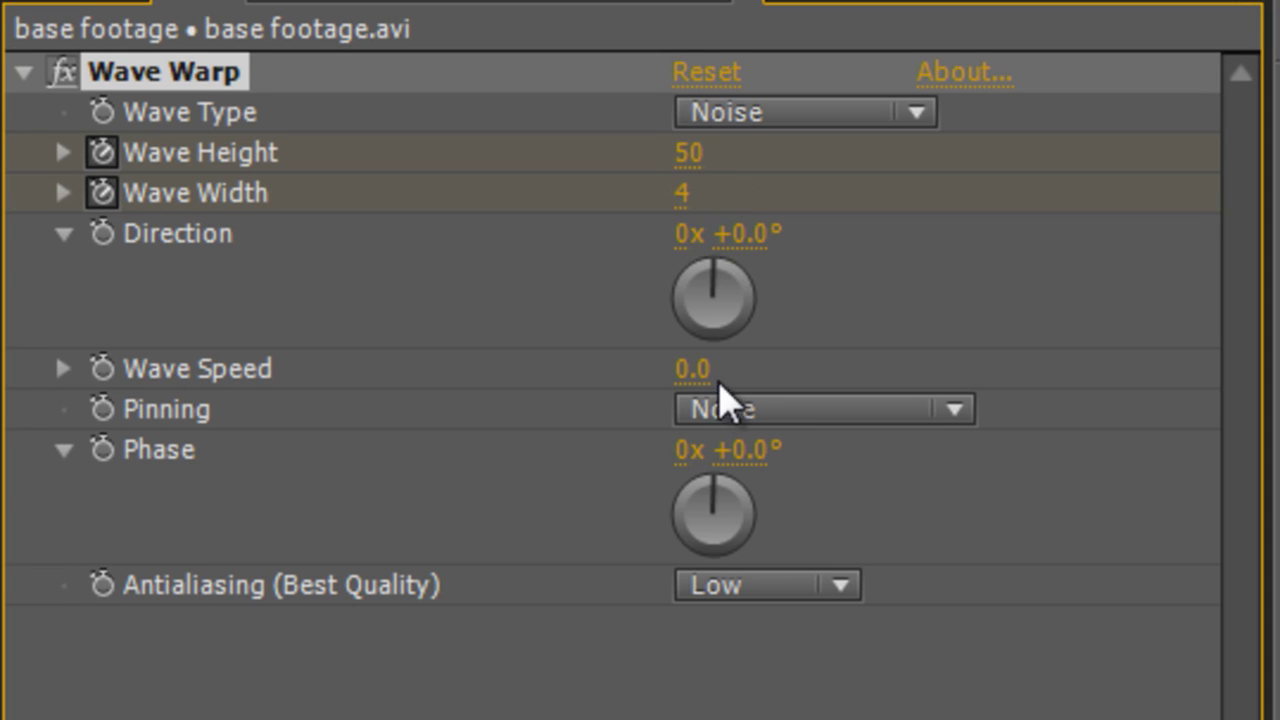
left_click(1006, 366)
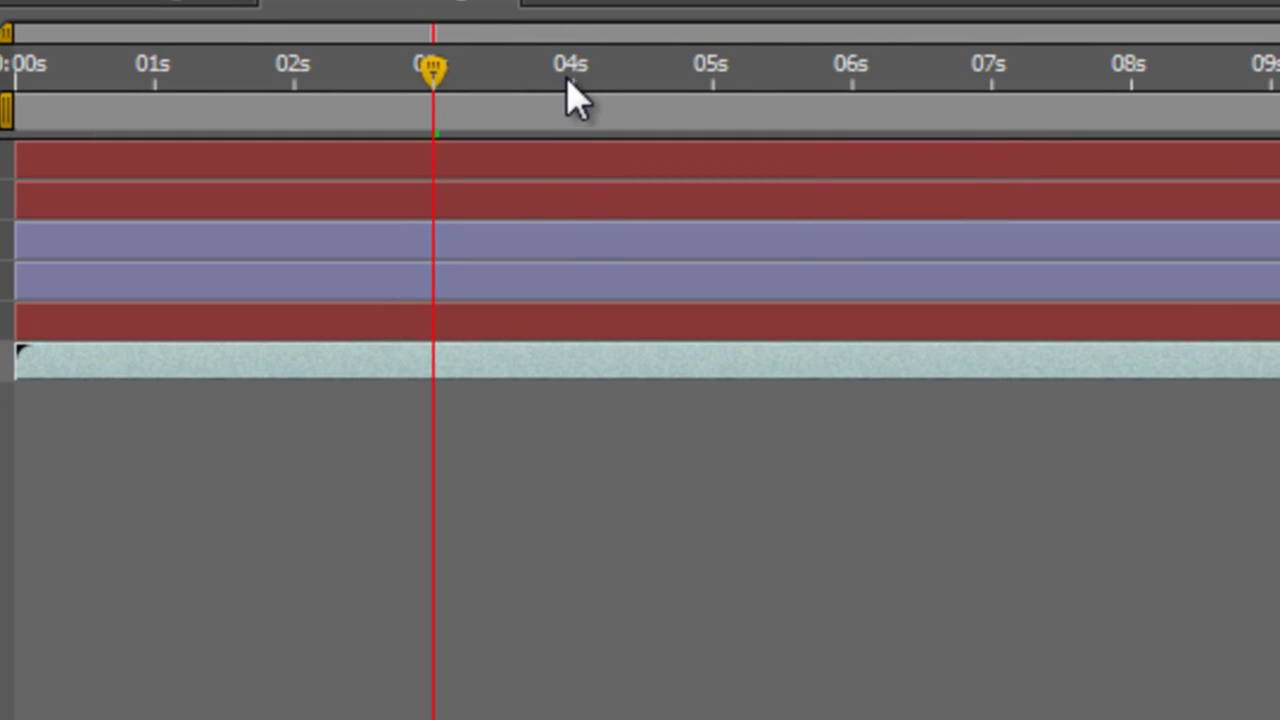
Step: At the 4-second mark, keyframe Wave Height at 0 and Wave Width at 1
left_click(567, 82)
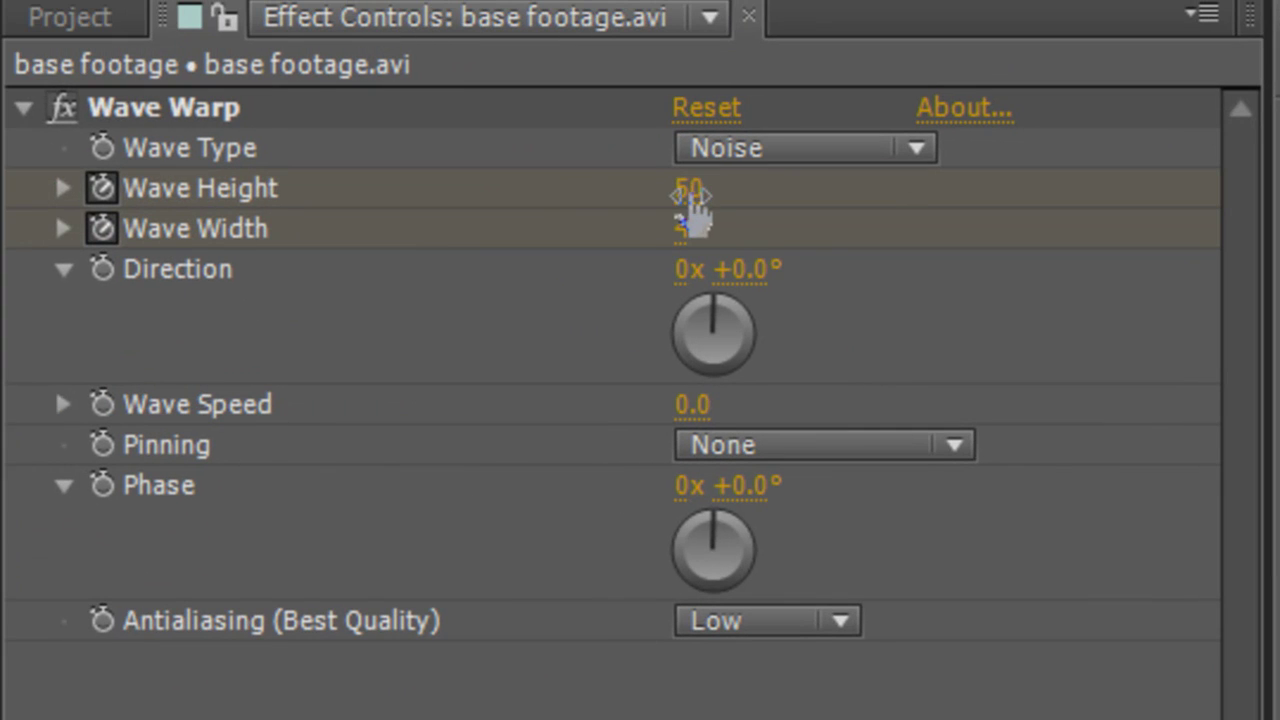
left_click(688, 190)
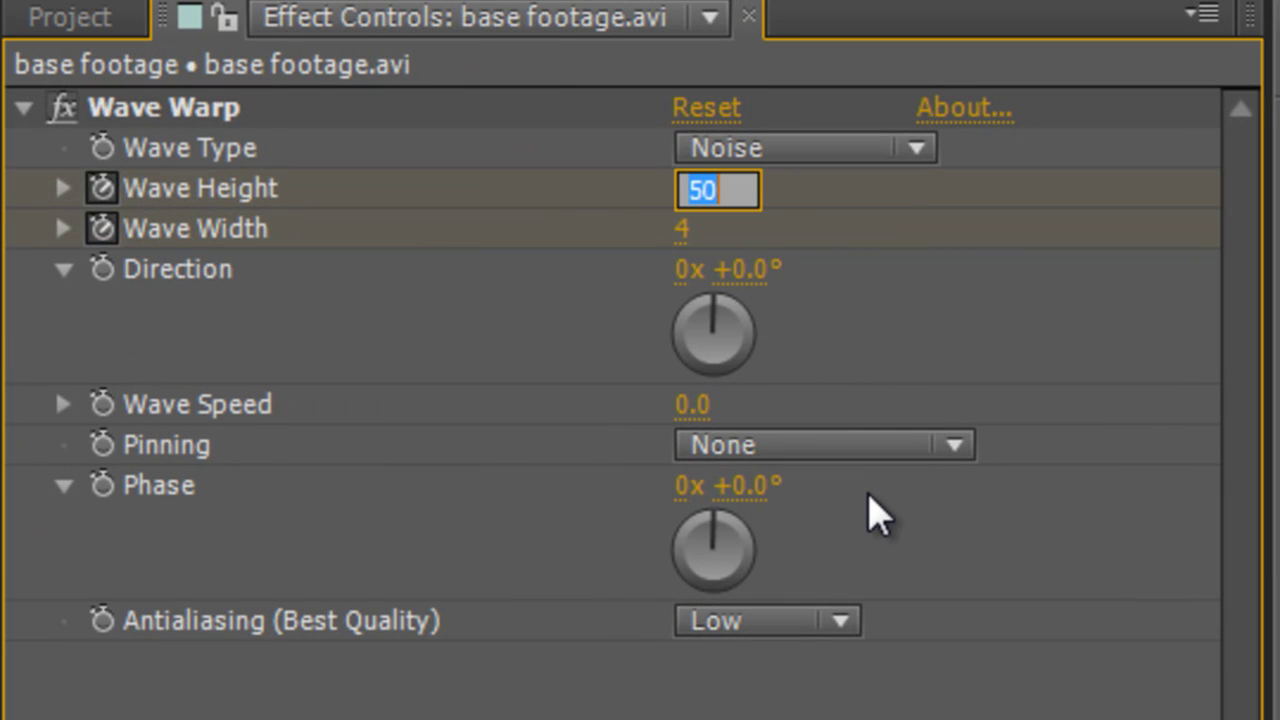
type("0")
key("Return")
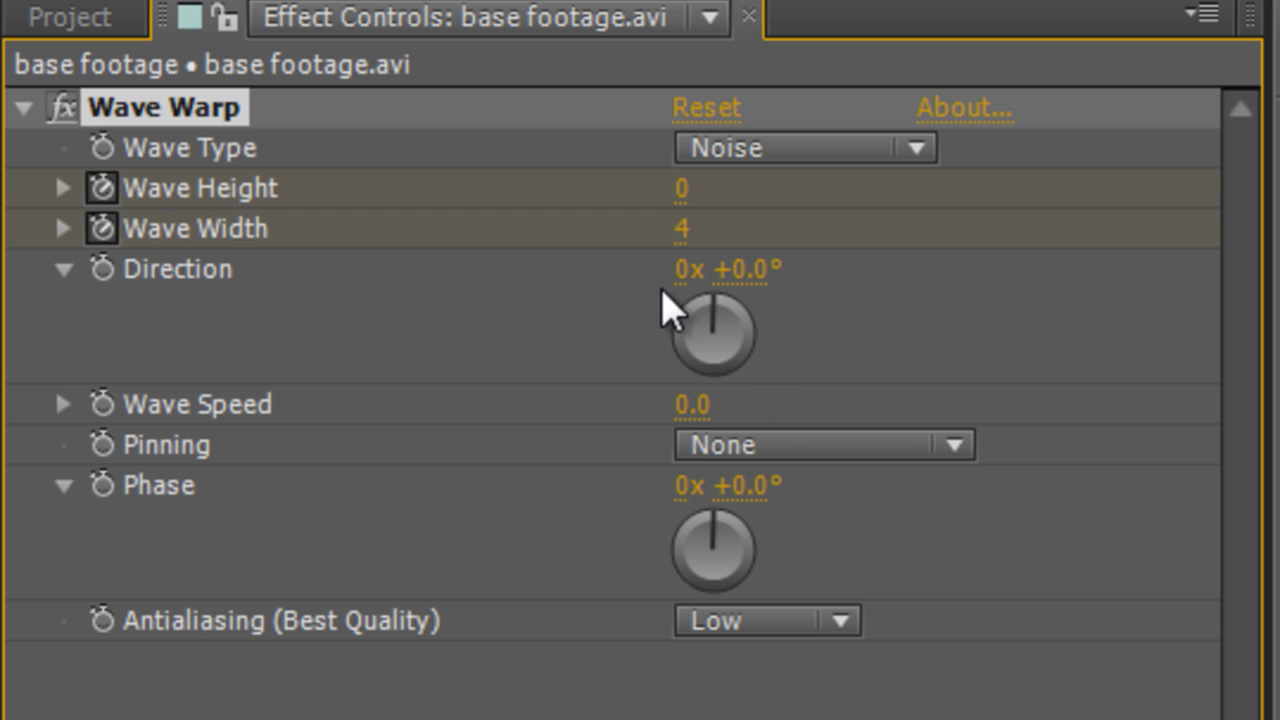
left_click(683, 232)
type("1")
key("Return")
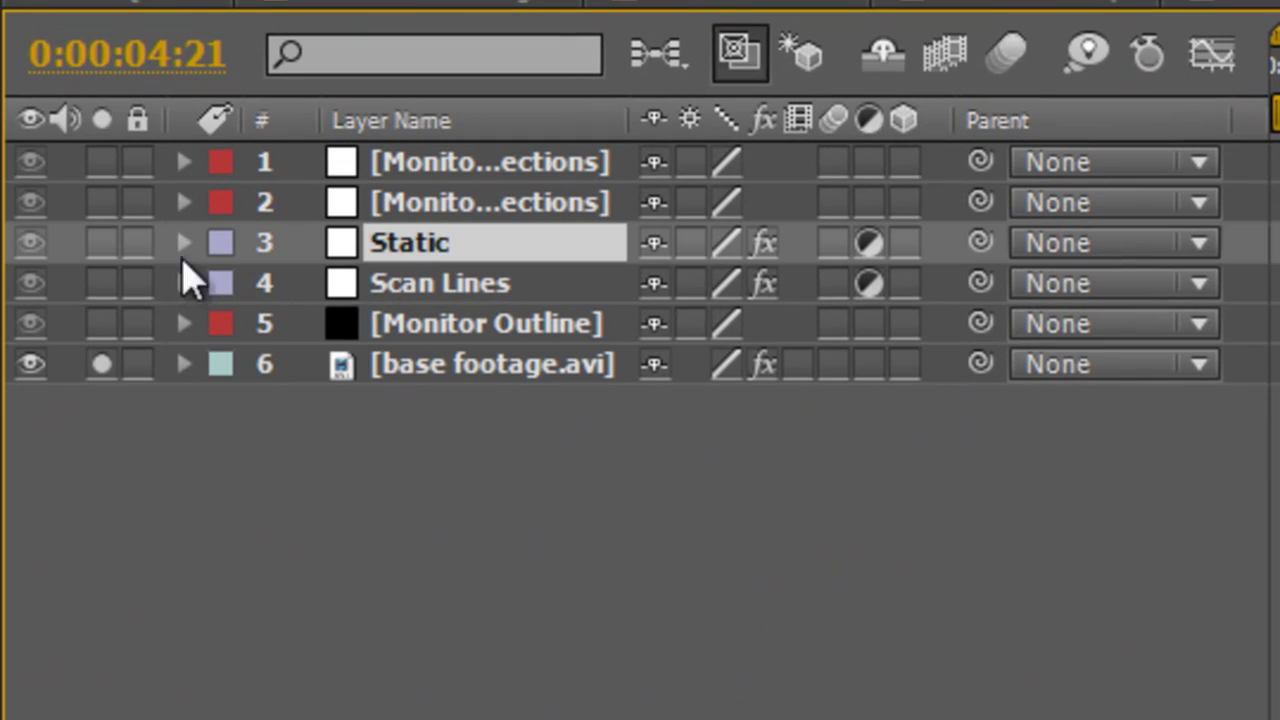
Step: Solo the Static layer as well and reveal the Wave Warp keyframes on the base footage.avi layer
left_click(106, 252)
left_click(492, 364)
key("u")
key("u")
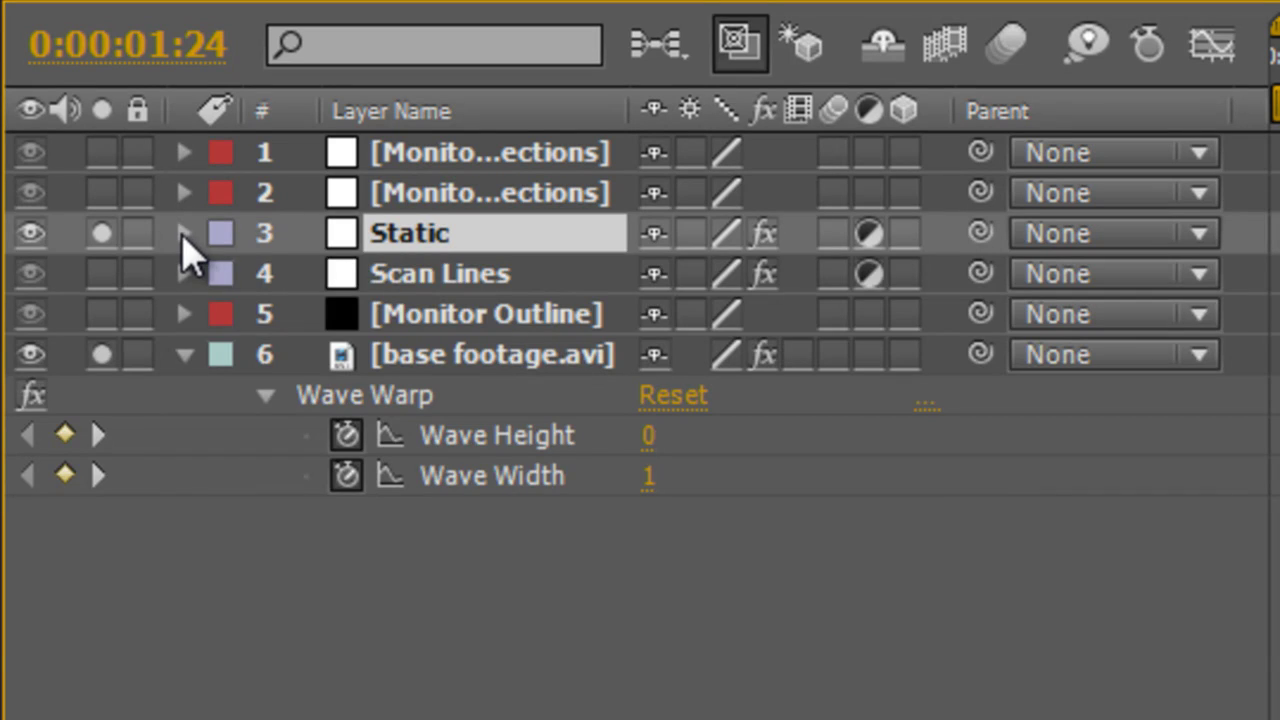
Step: Expand the Static layer's Noise effect and enable keyframing for Amount of Noise at 0:00:01:24
left_click(183, 236)
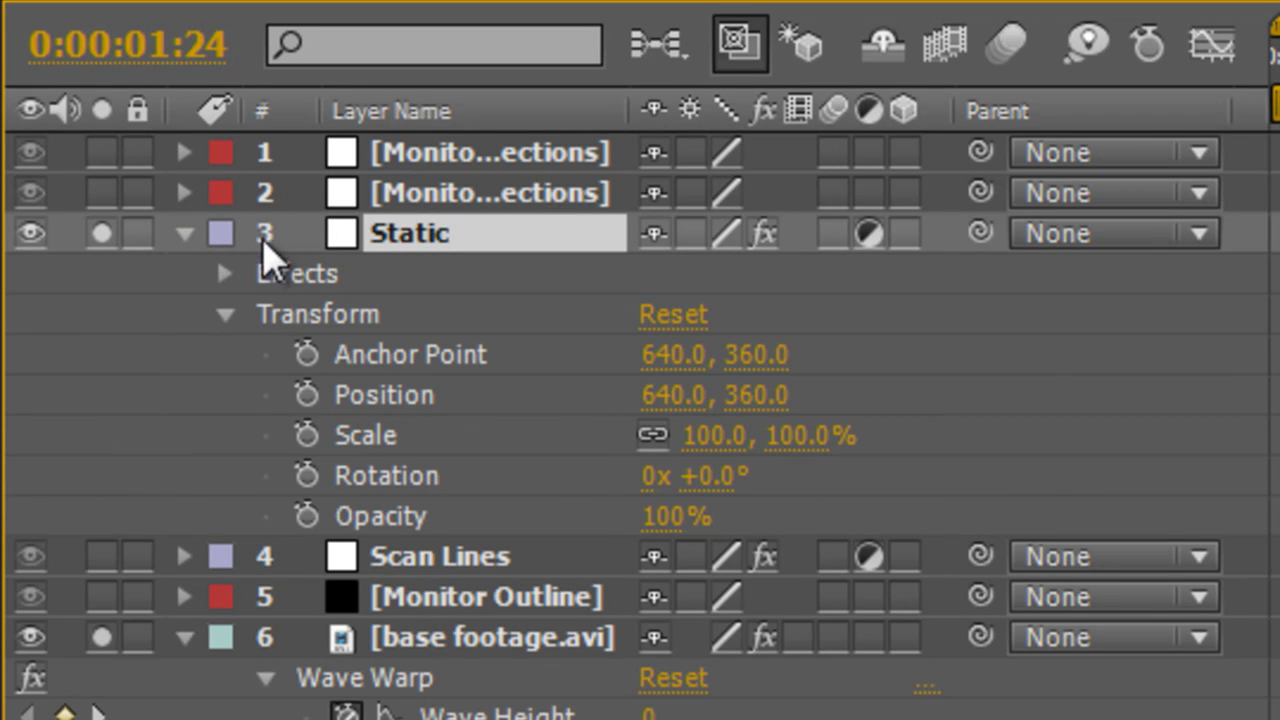
left_click(225, 273)
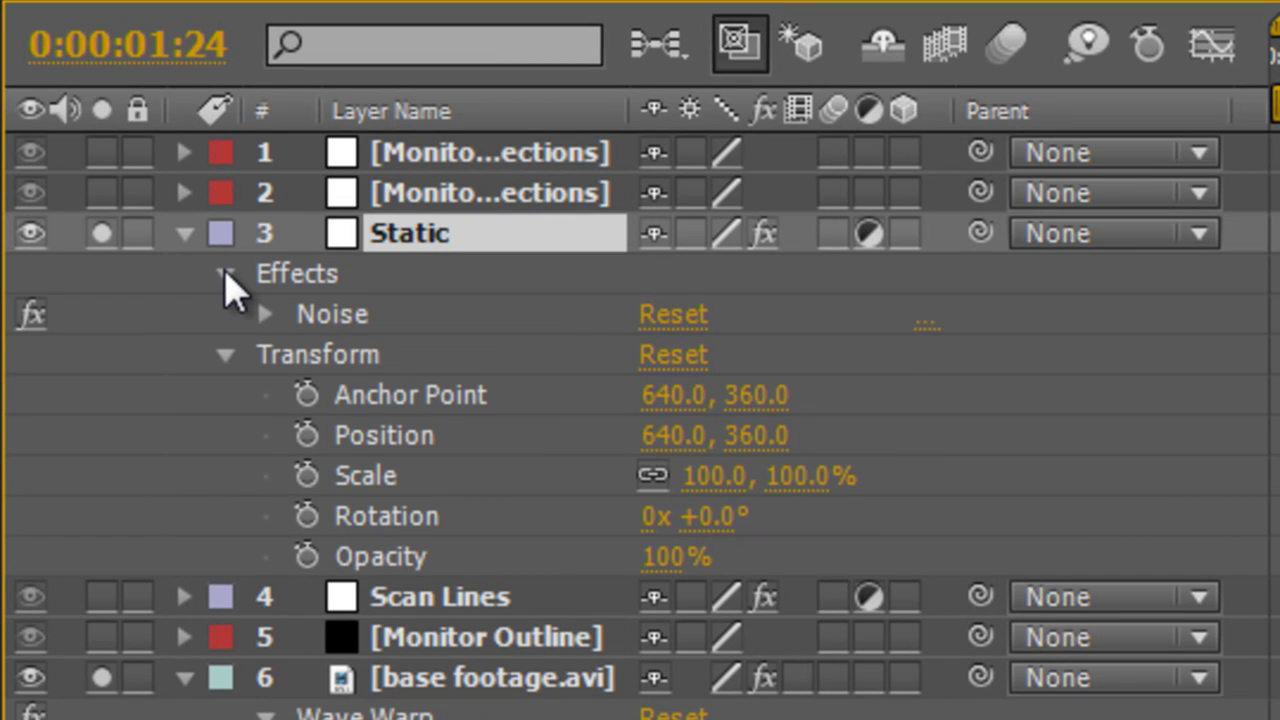
left_click(264, 316)
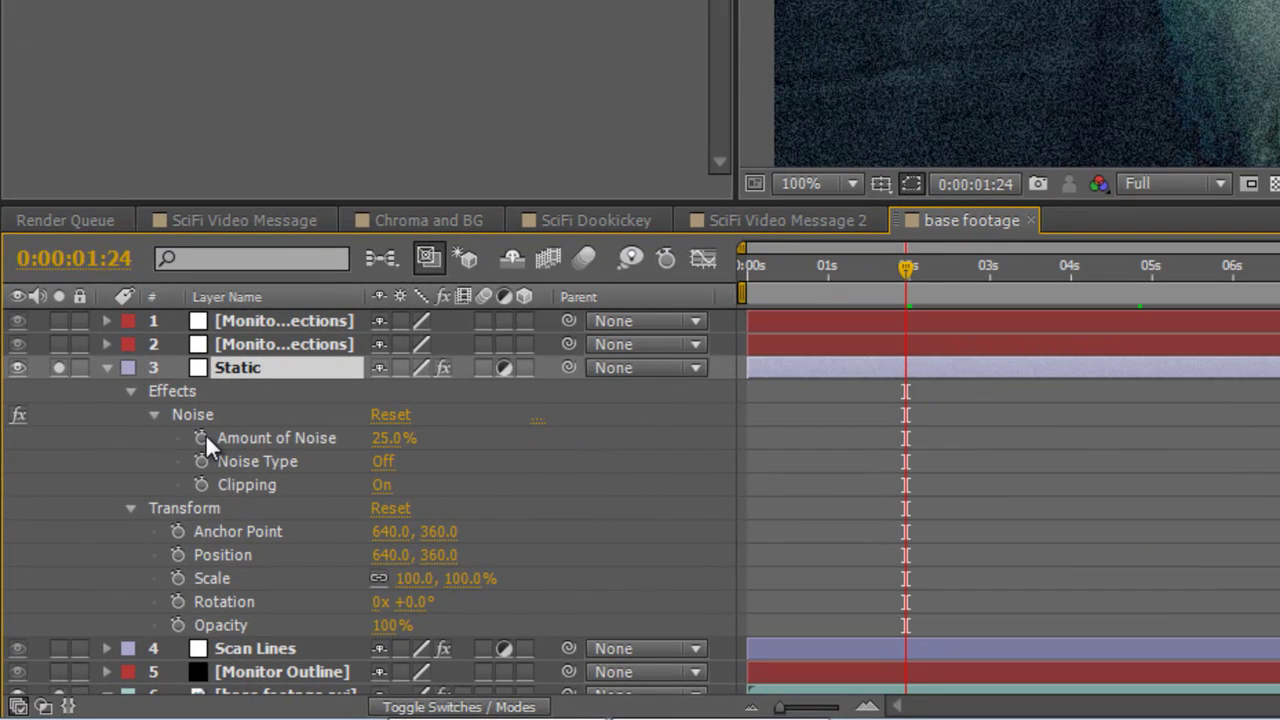
left_click(202, 439)
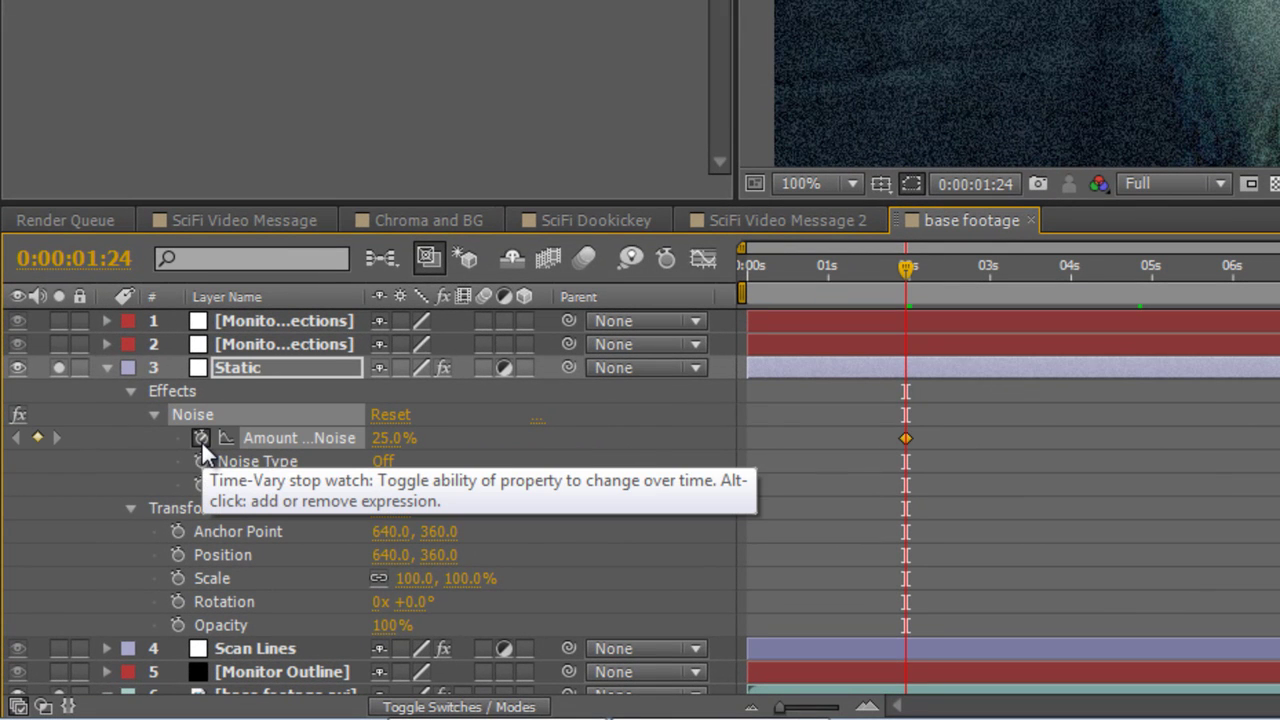
Step: Keyframe the Static layer's Amount of Noise at 69% at 3 seconds and 26% at 4 seconds, and collapse the layer
left_click(989, 271)
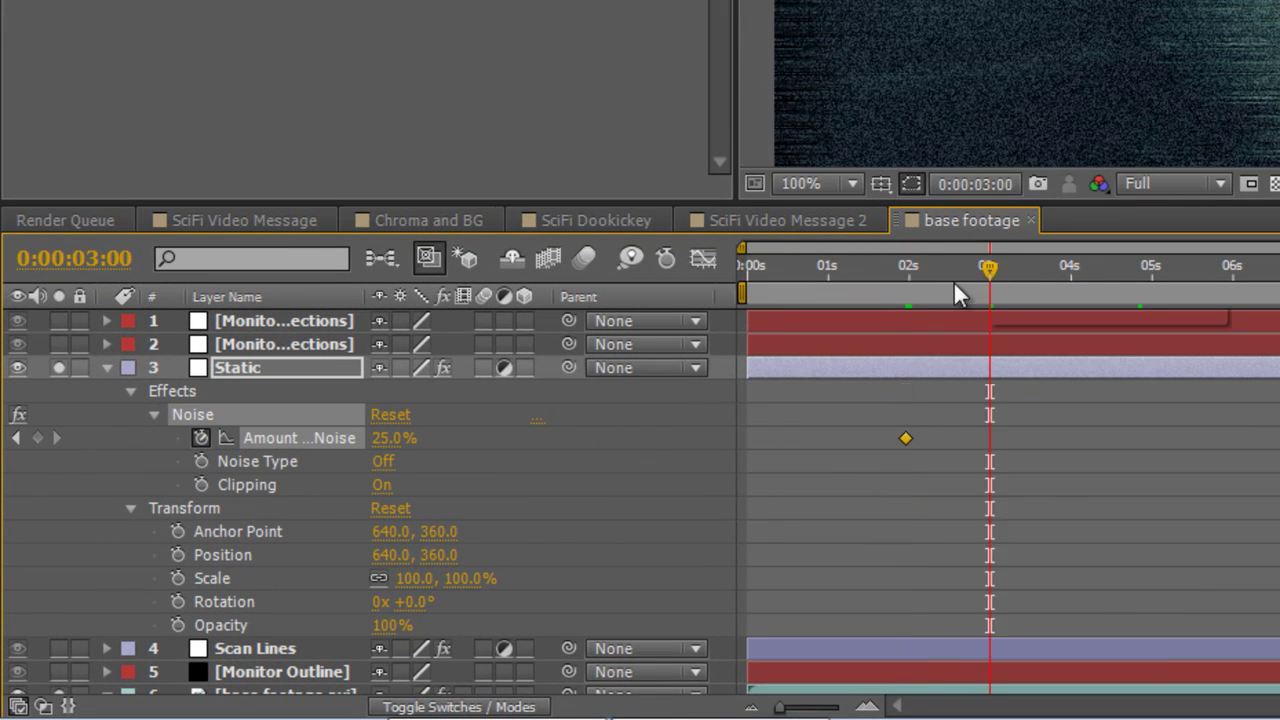
left_click_drag(391, 440, 444, 442)
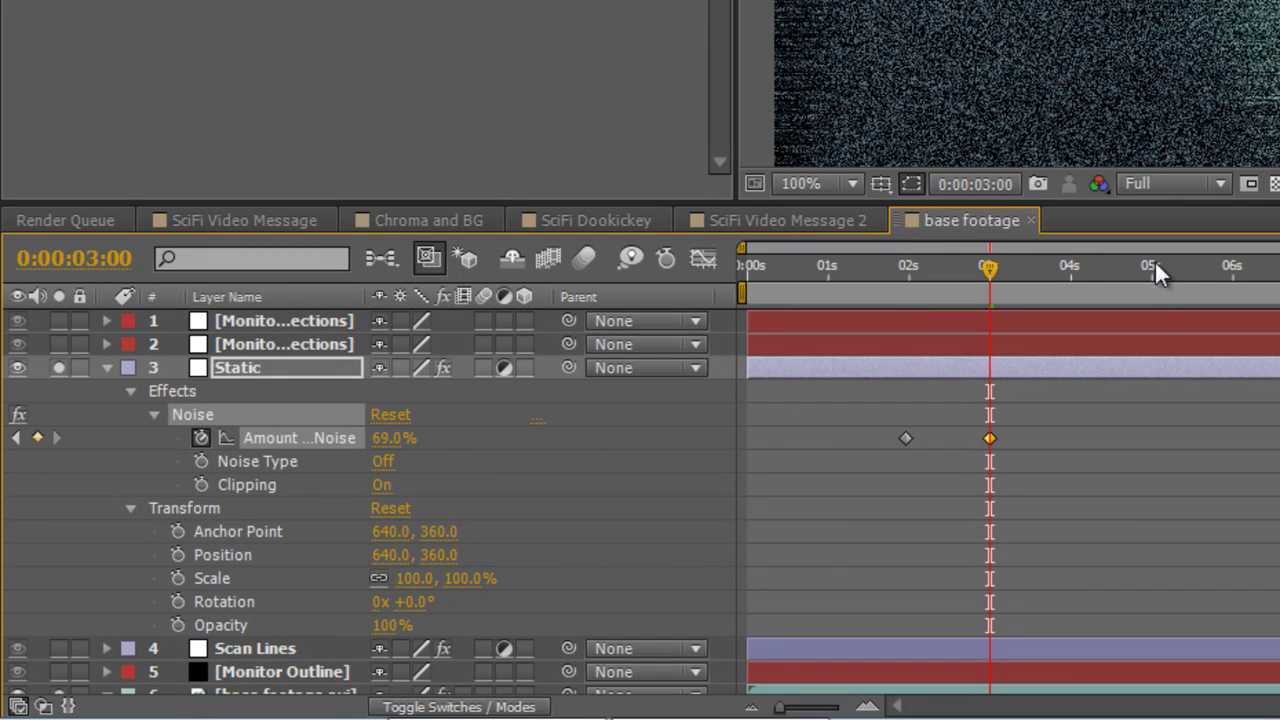
left_click(1069, 272)
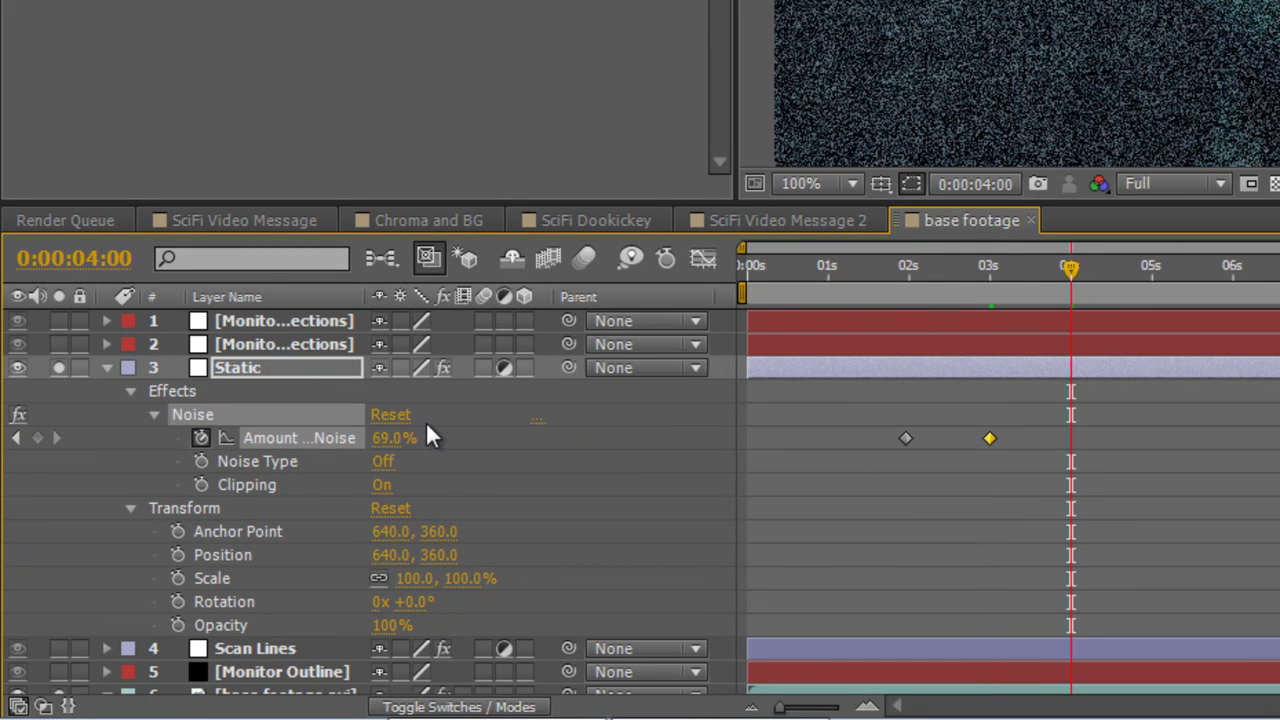
left_click_drag(385, 438, 336, 443)
left_click(697, 437)
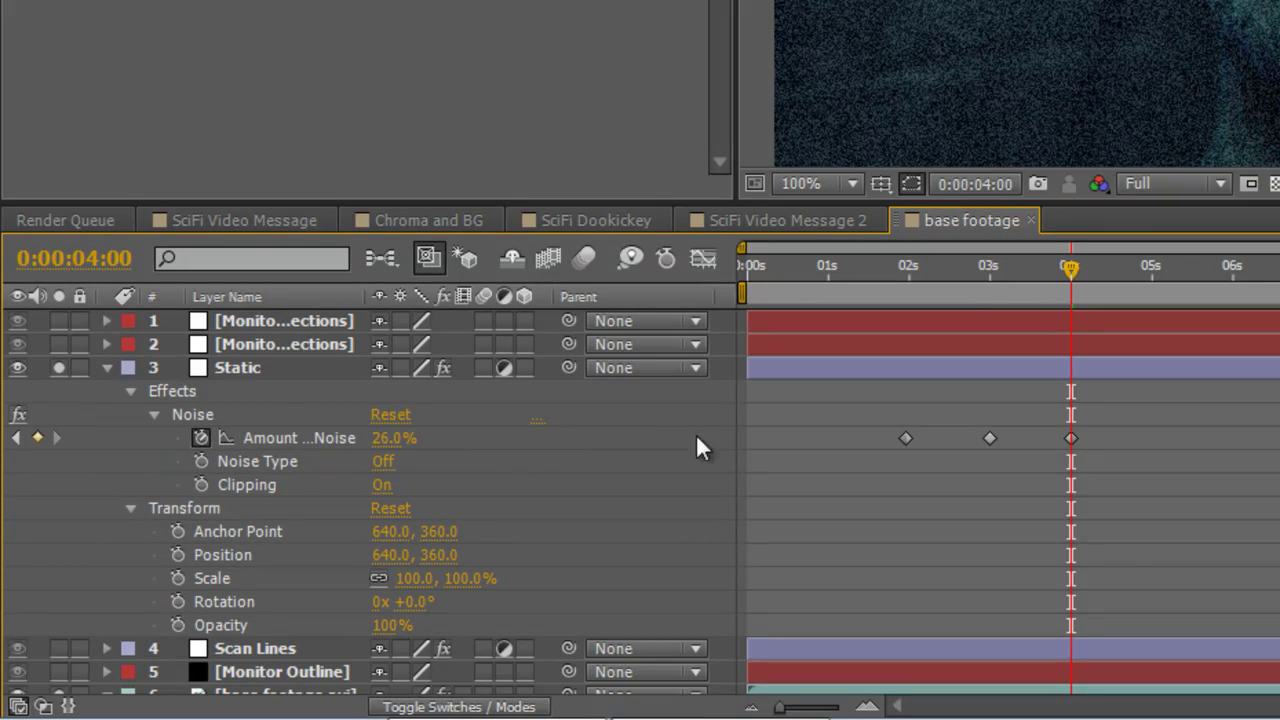
left_click(107, 367)
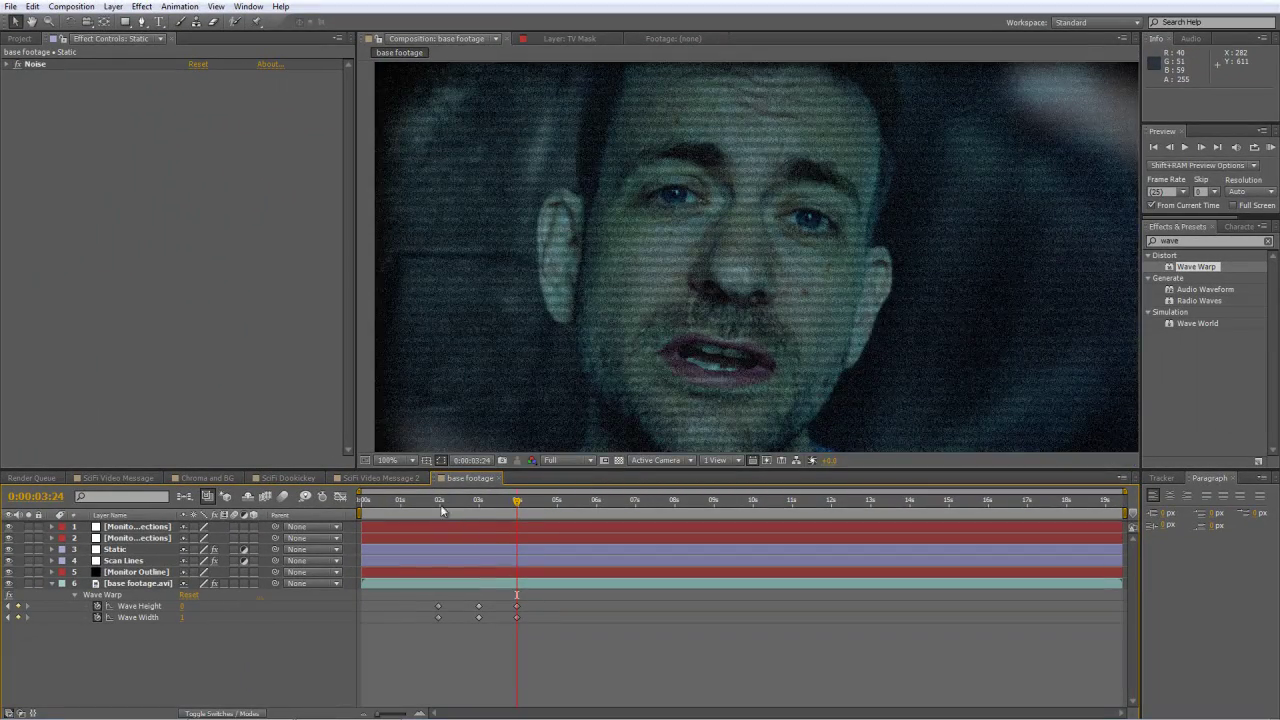
Step: Scrub from about 2 to 3 seconds to examine the combined wave and noise distortion on the whole frame
left_click_drag(441, 506, 482, 505)
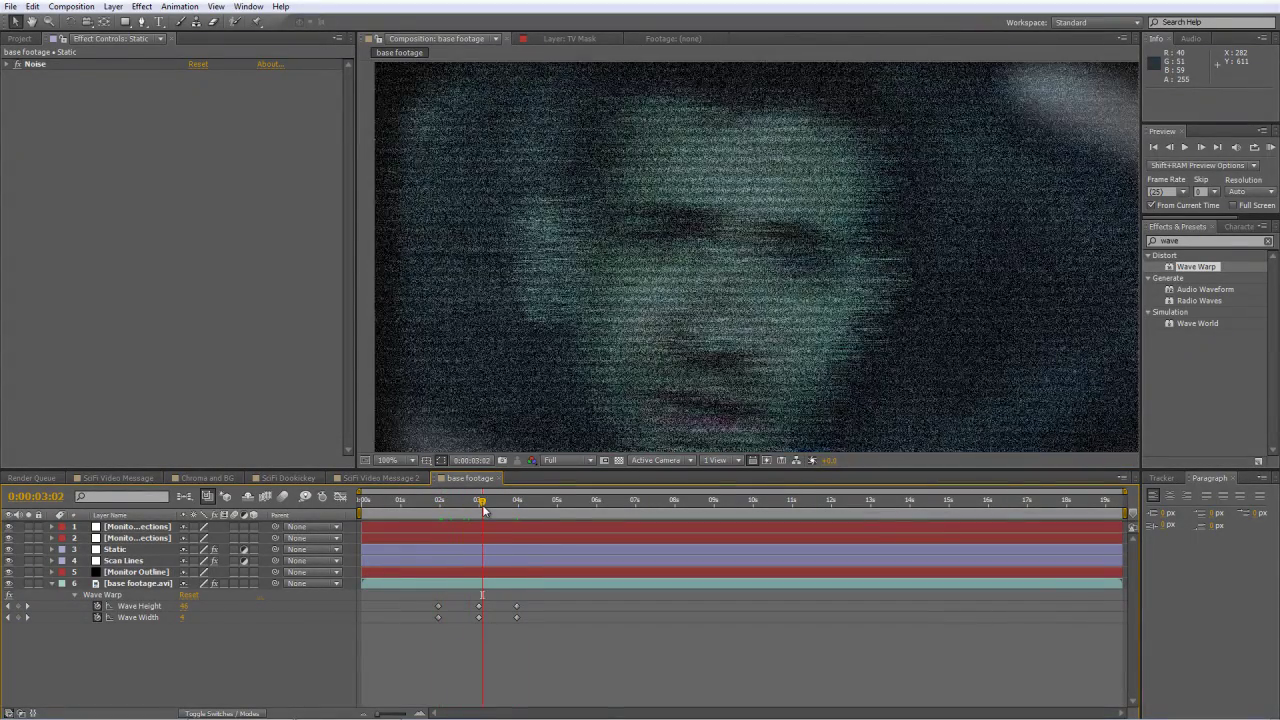
scroll(761, 354, "down", 1)
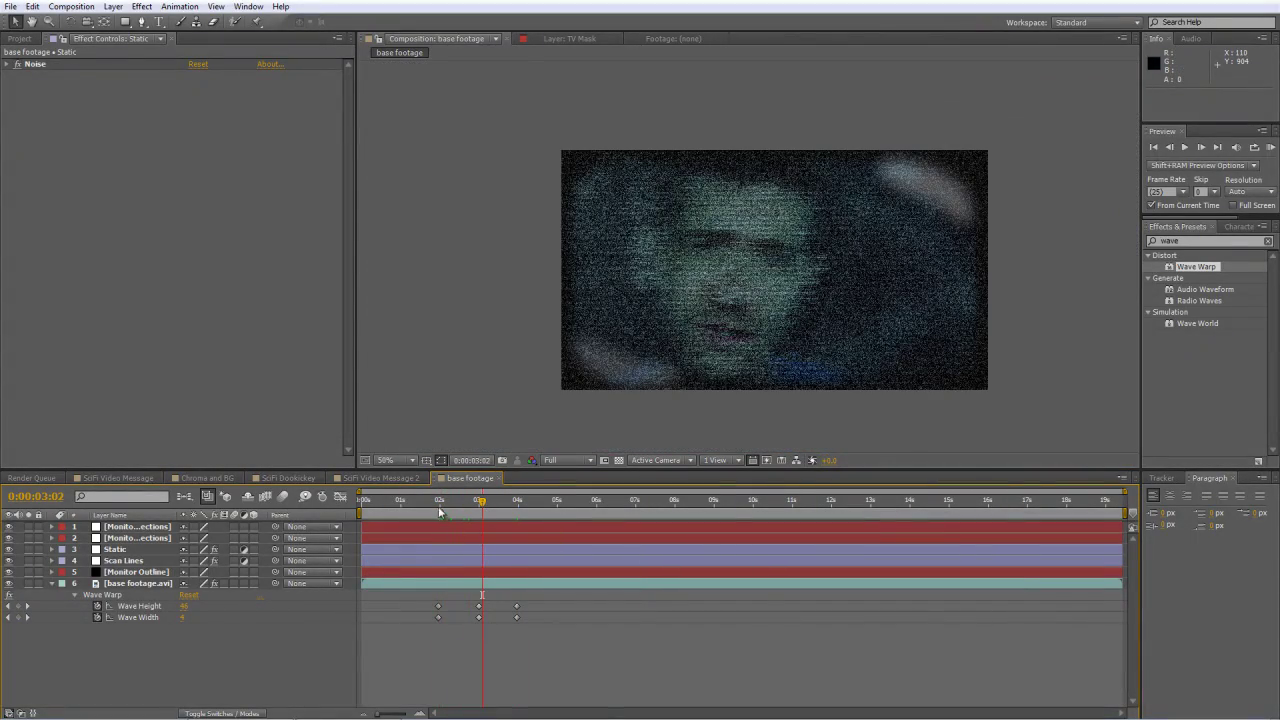
Step: Collapse the base footage.avi layer's keyframes and pre-compose it as Base Footage Precomp, moving all attributes into the new composition
left_click_drag(439, 512, 517, 514)
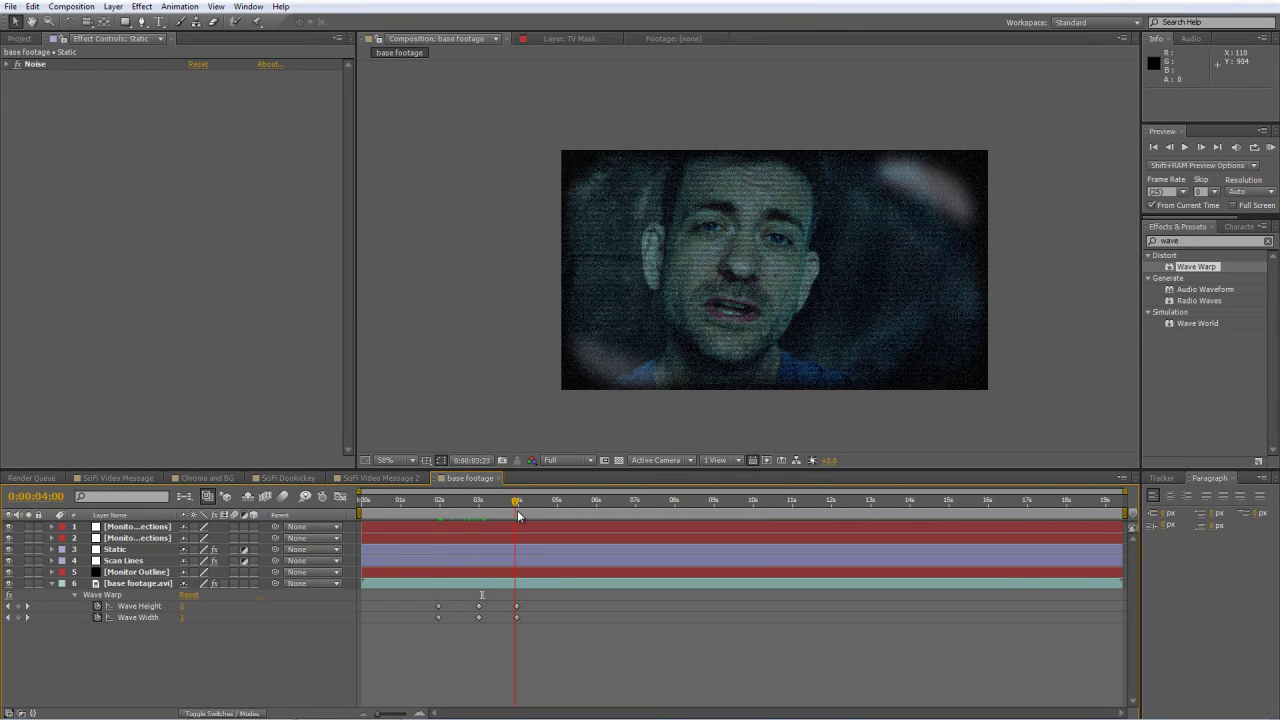
key("u")
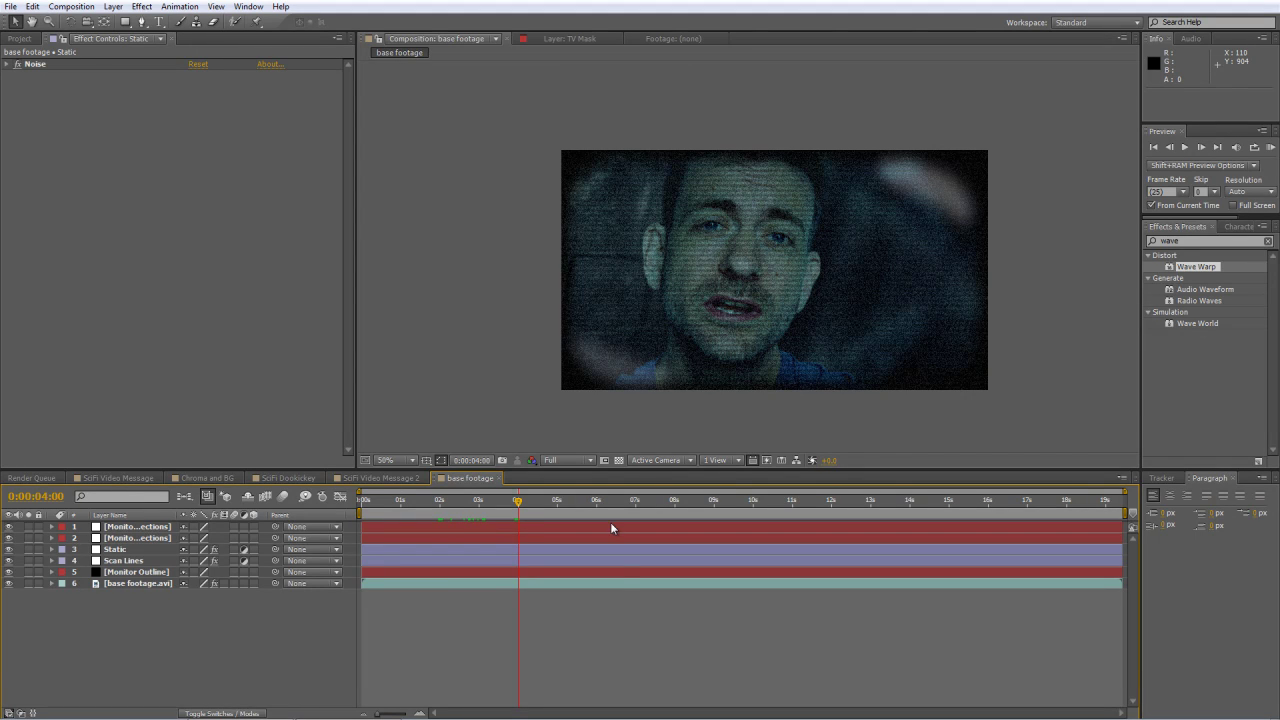
left_click(155, 583)
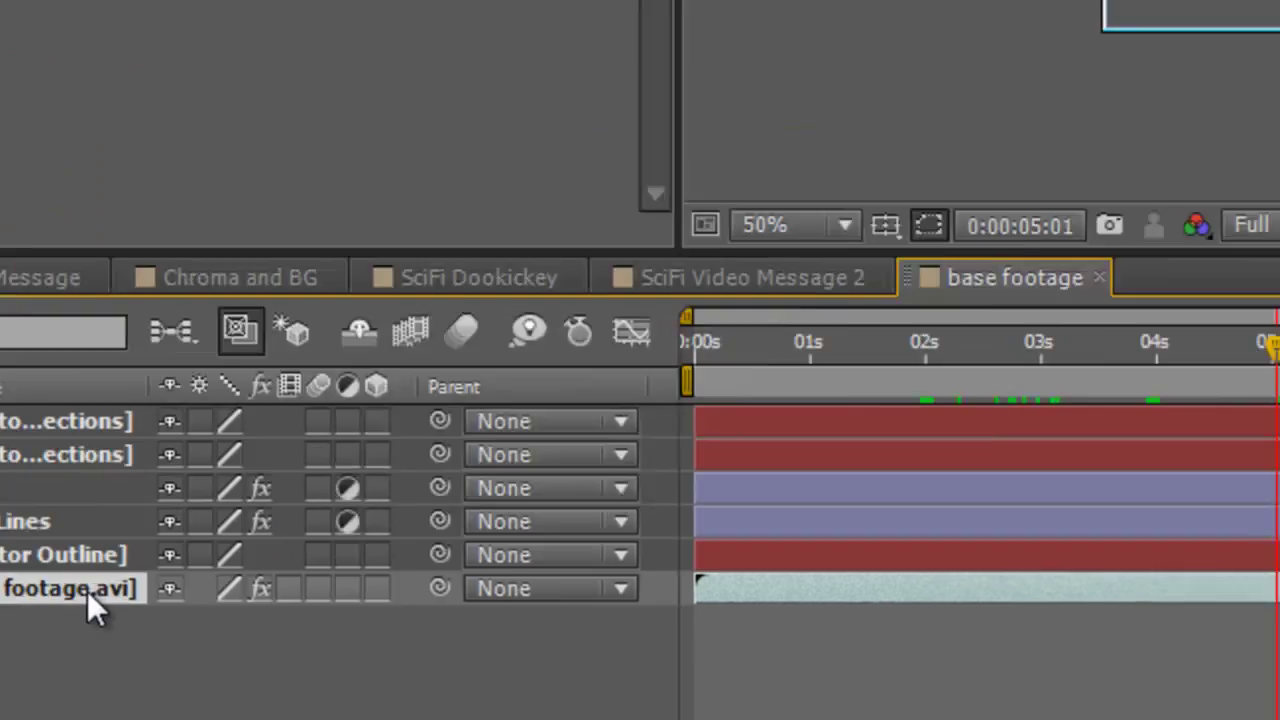
key("ctrl+shift+c")
left_click(539, 384)
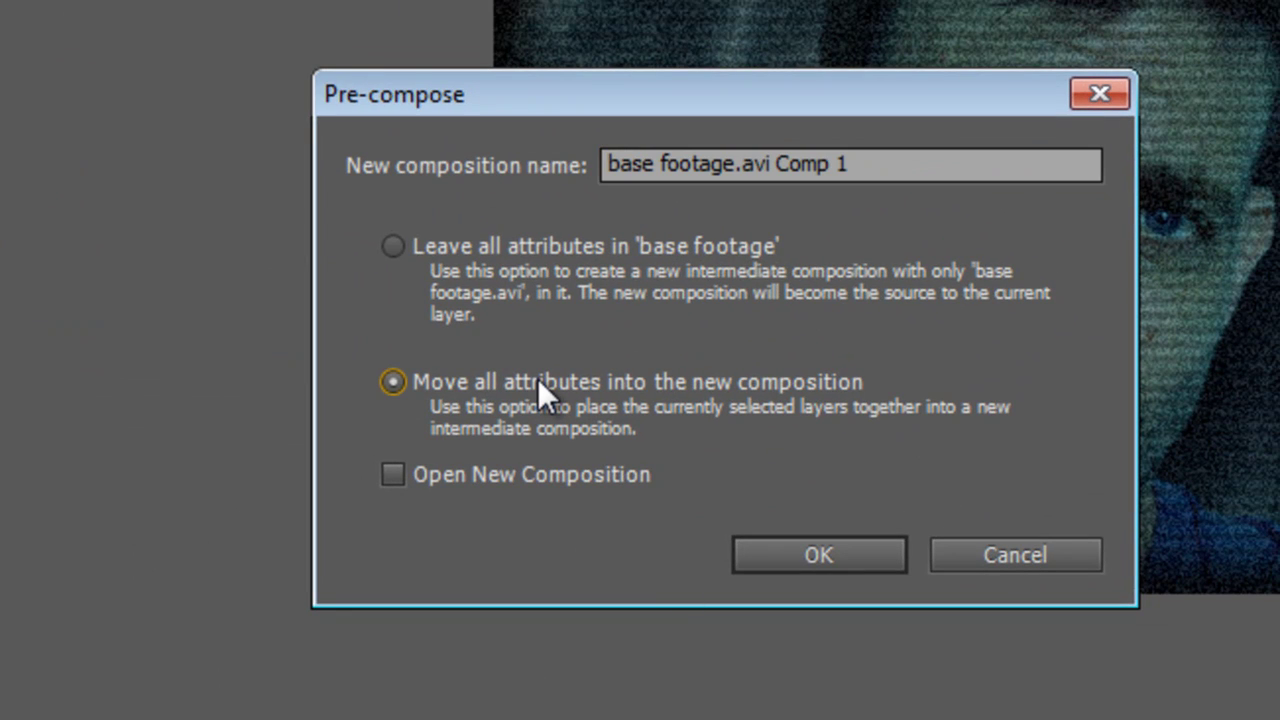
left_click(941, 165)
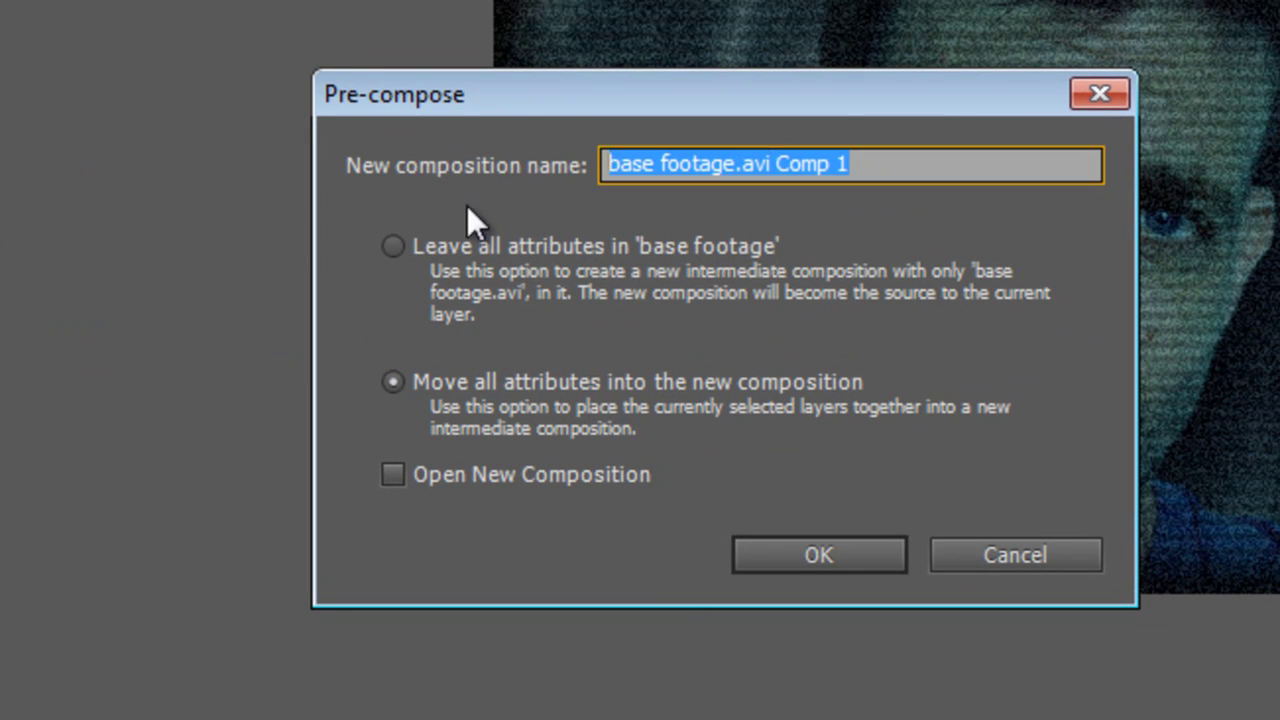
type("Base")
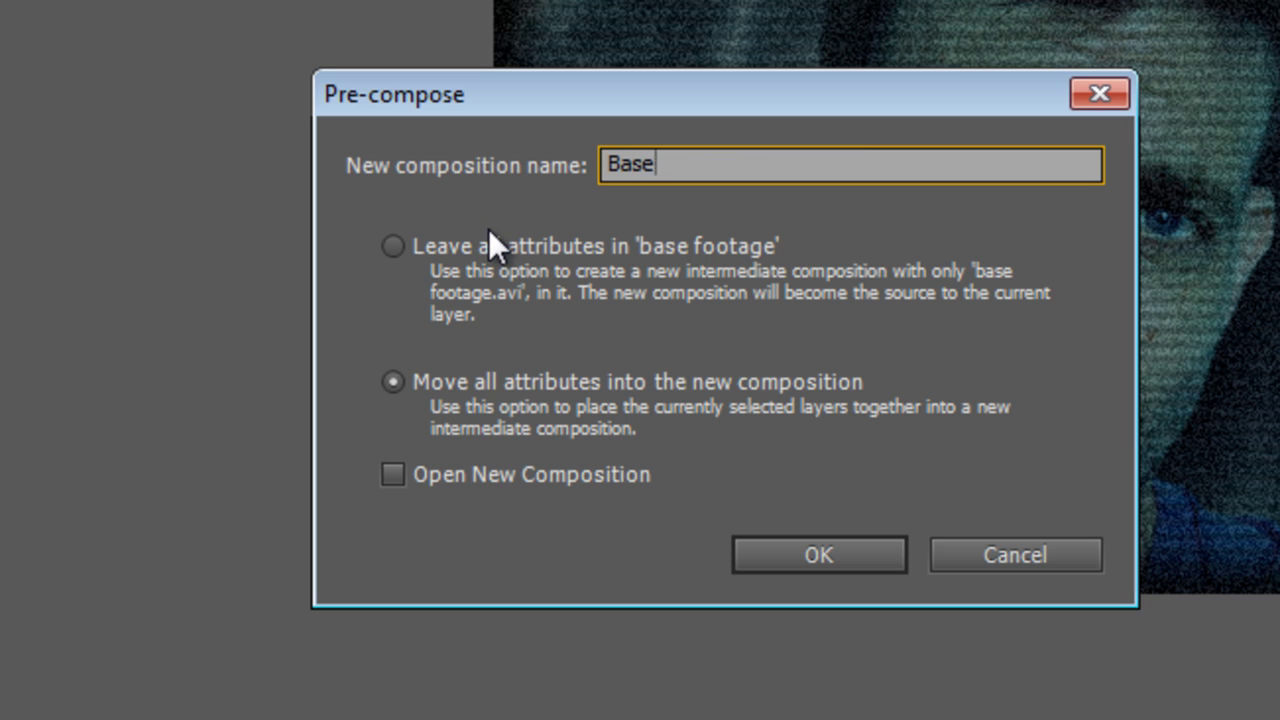
type(" Footage Precomp")
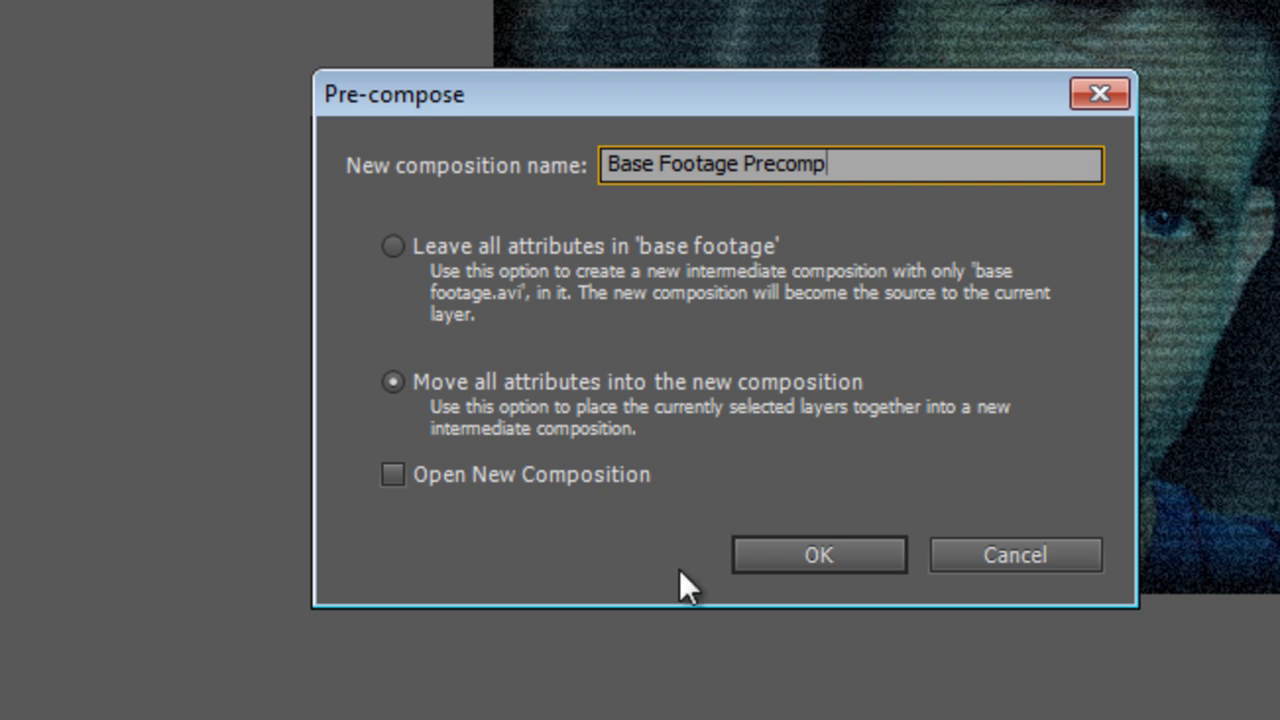
left_click(777, 555)
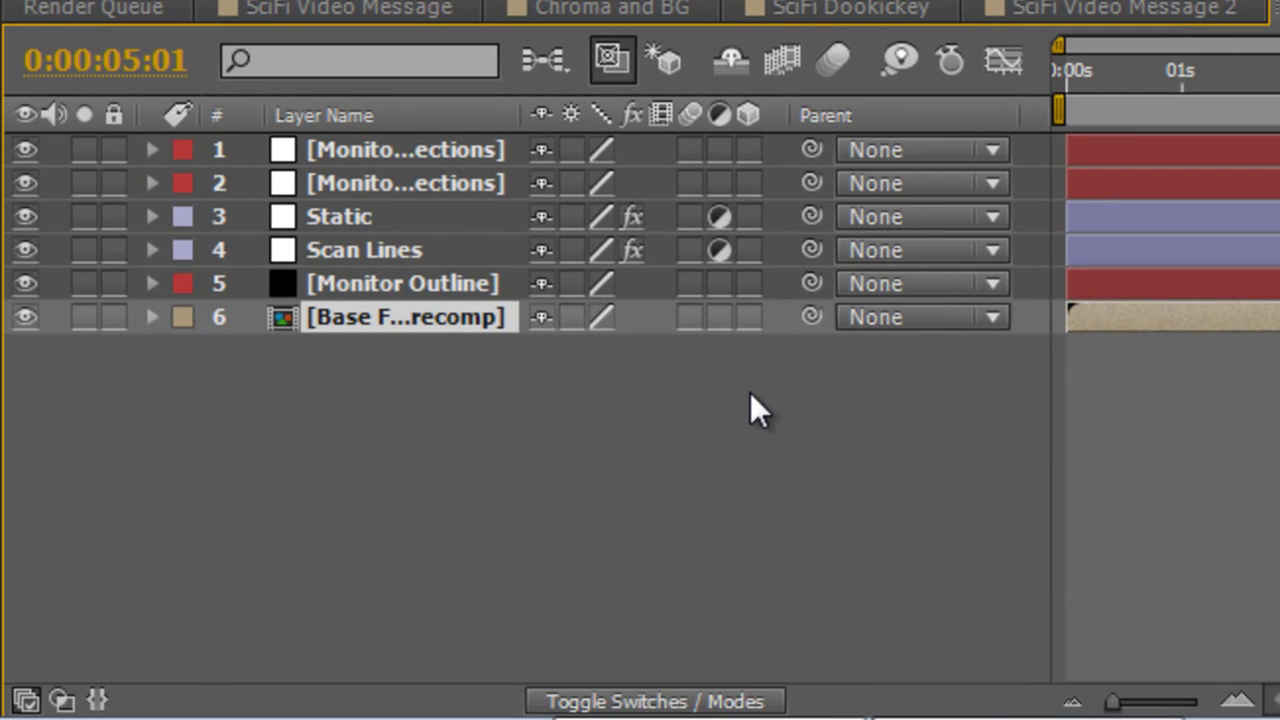
left_click(750, 393)
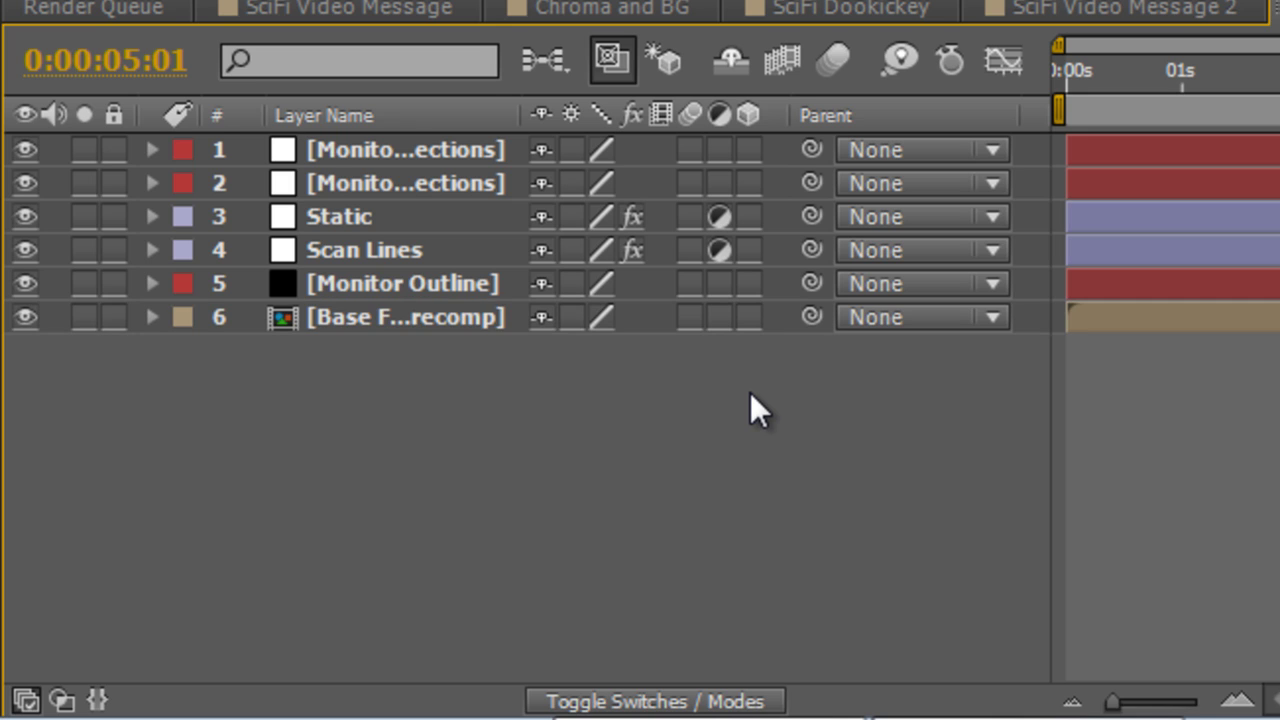
Step: Duplicate the Base Footage Precomp layer and keyframe the upper copy's Opacity at 0% at 0:00:05:01
left_click(421, 318)
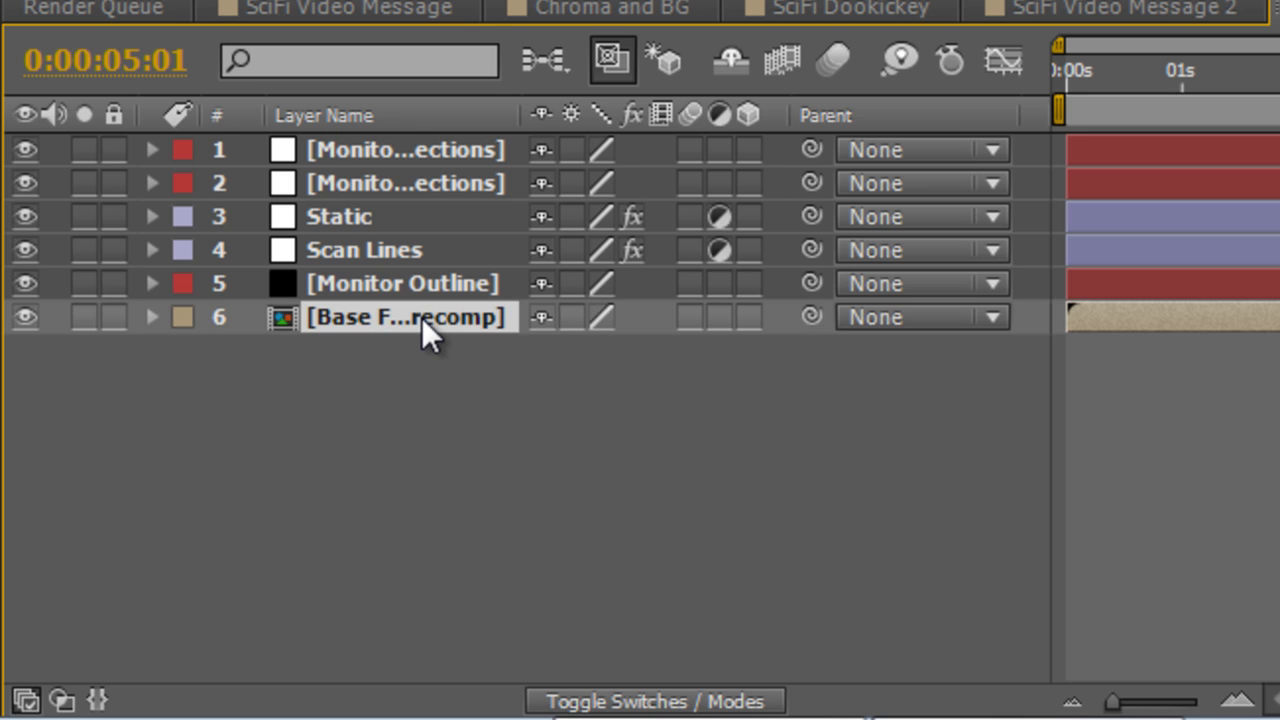
key("ctrl+d")
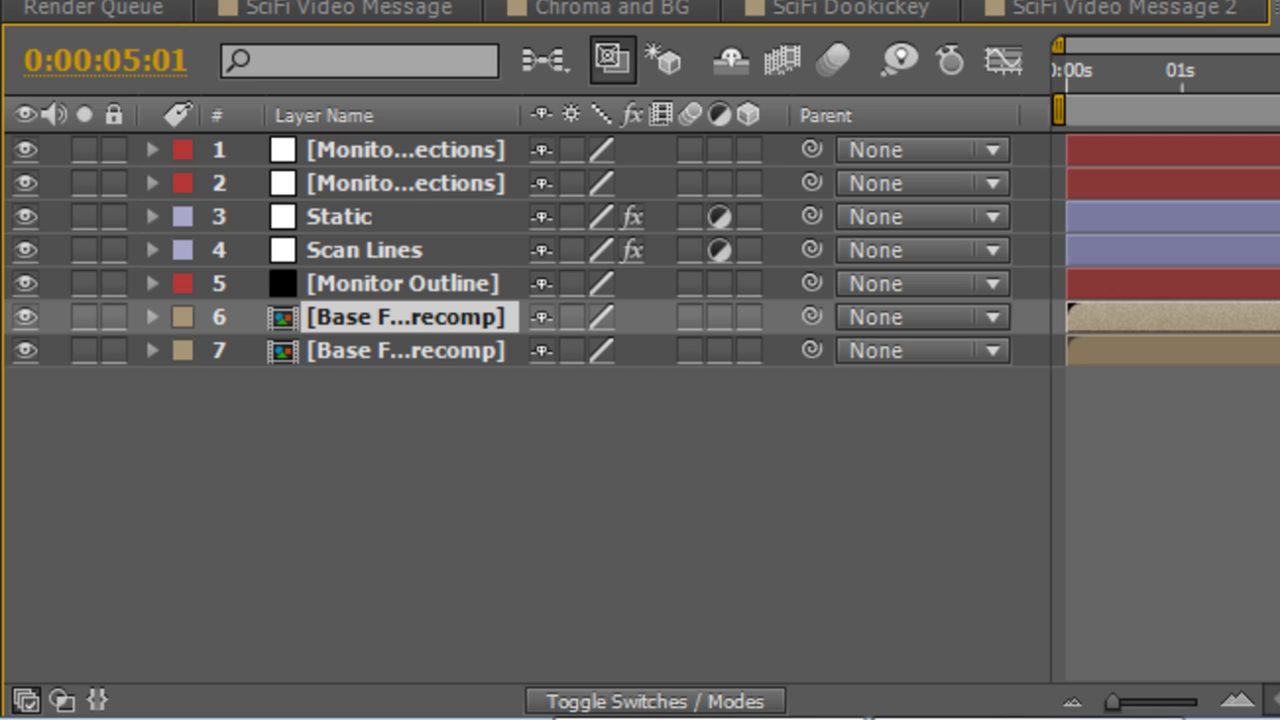
key("t")
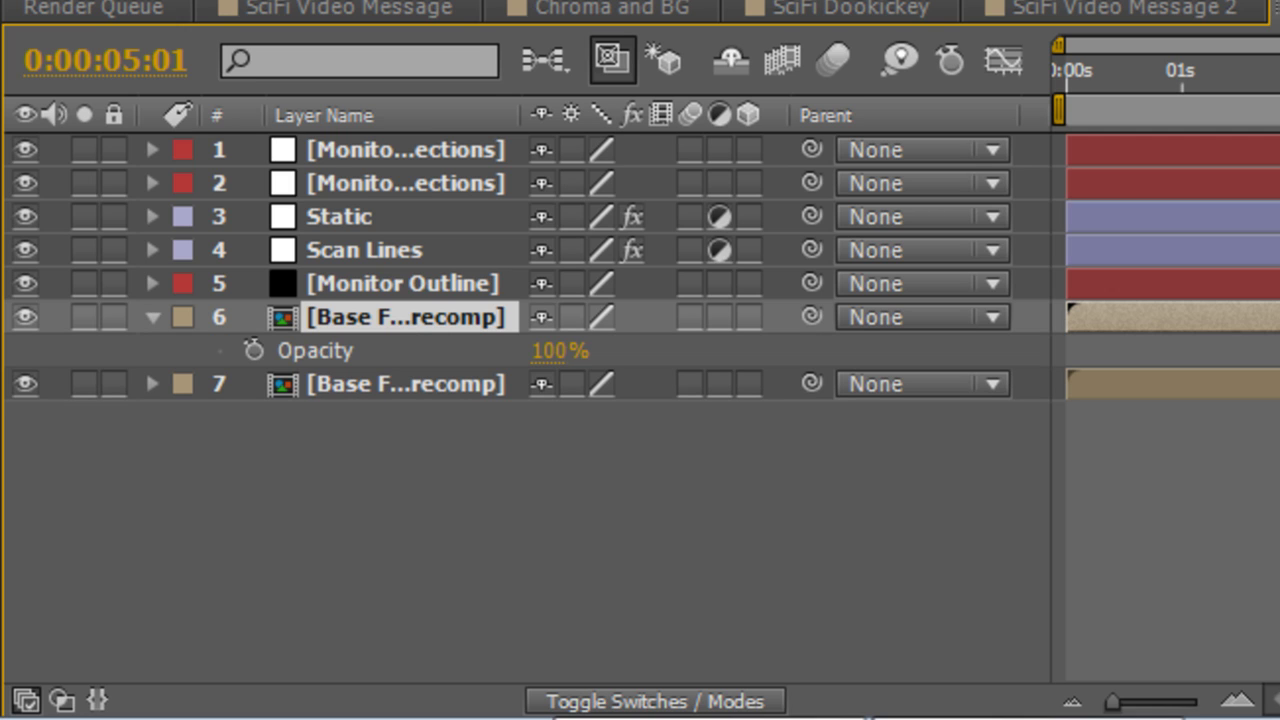
left_click(550, 352)
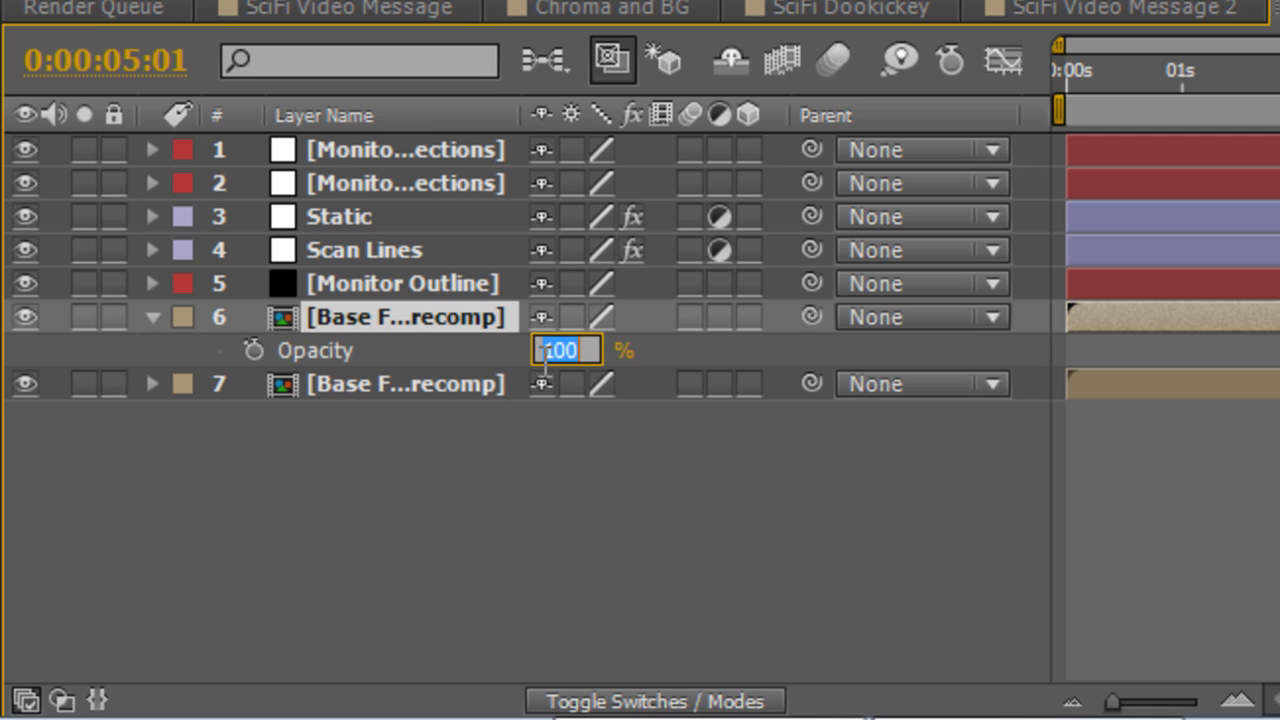
type("0")
key("Return")
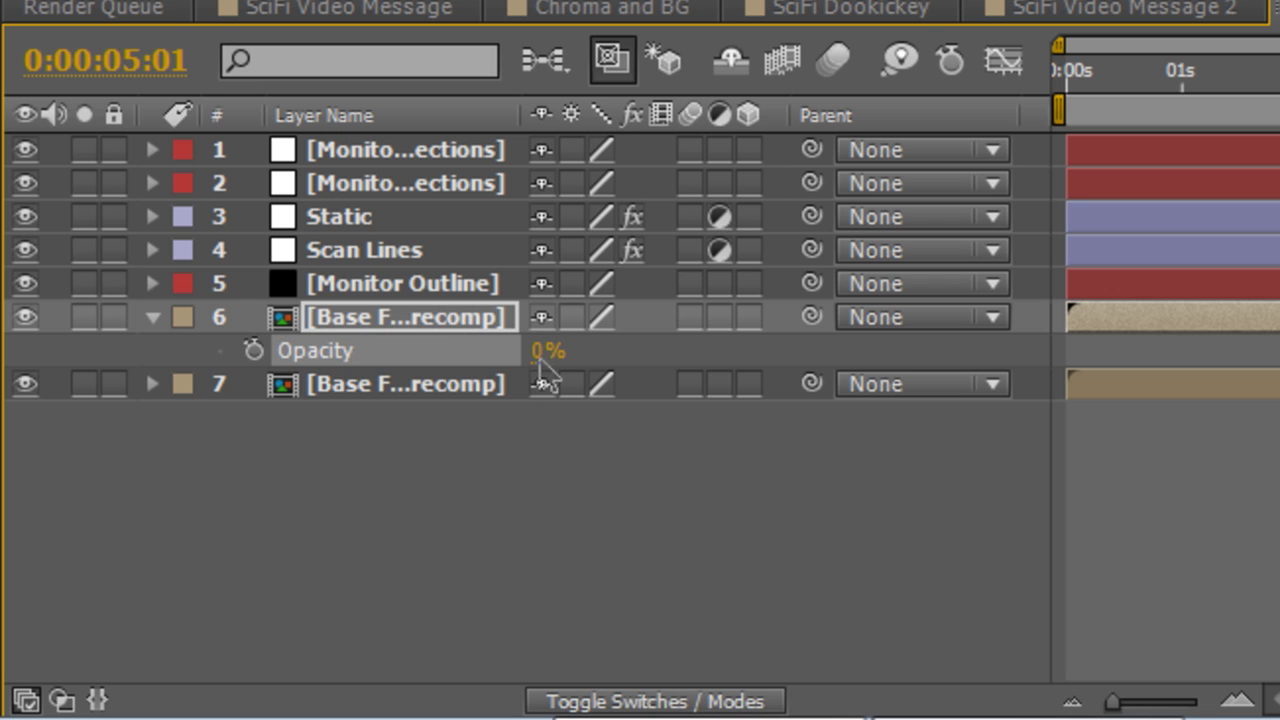
left_click(254, 351)
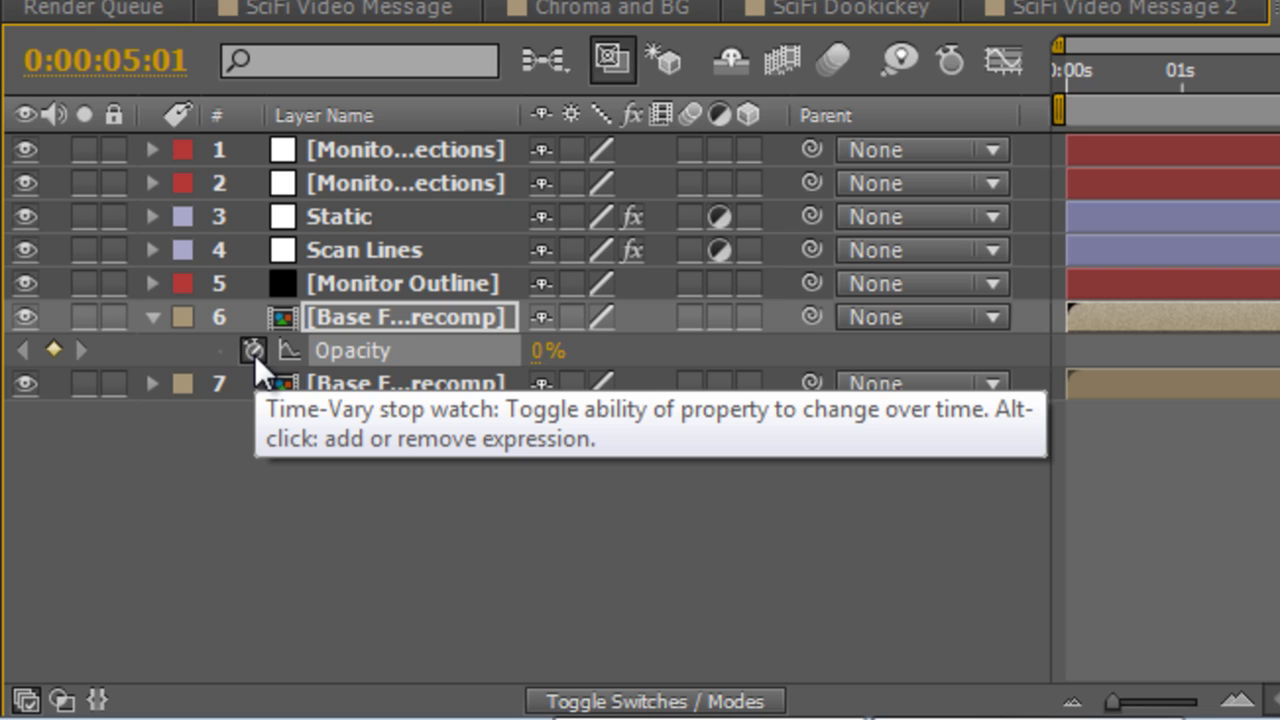
Step: Enable keyframing for the upper copy's Position at 0:00:05:01 and reveal all of its keyframed properties
key("p")
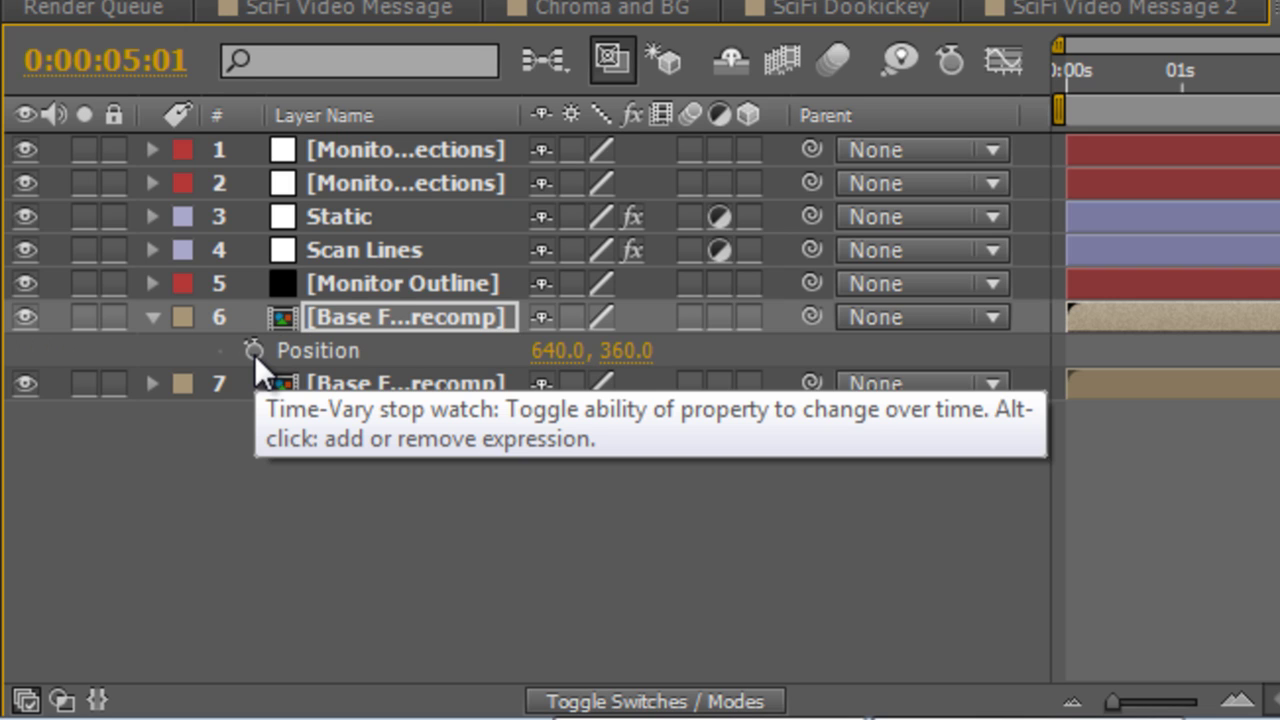
left_click(254, 351)
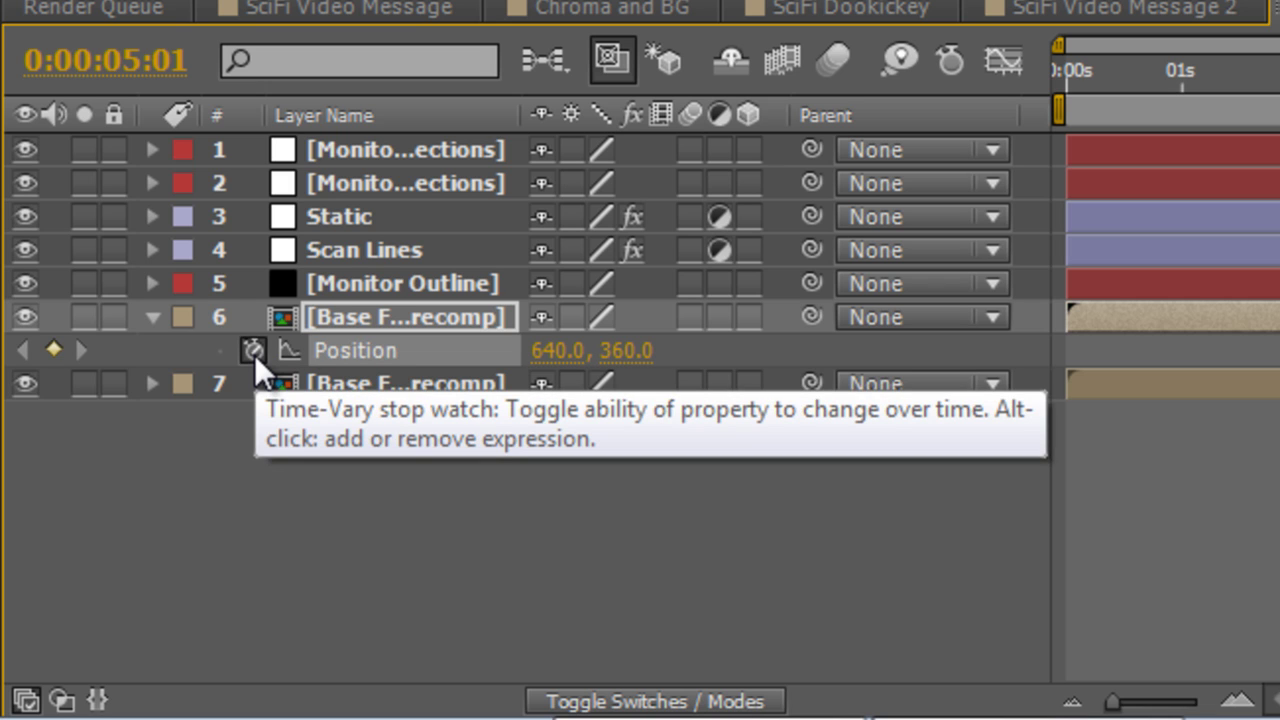
key("u")
key("u")
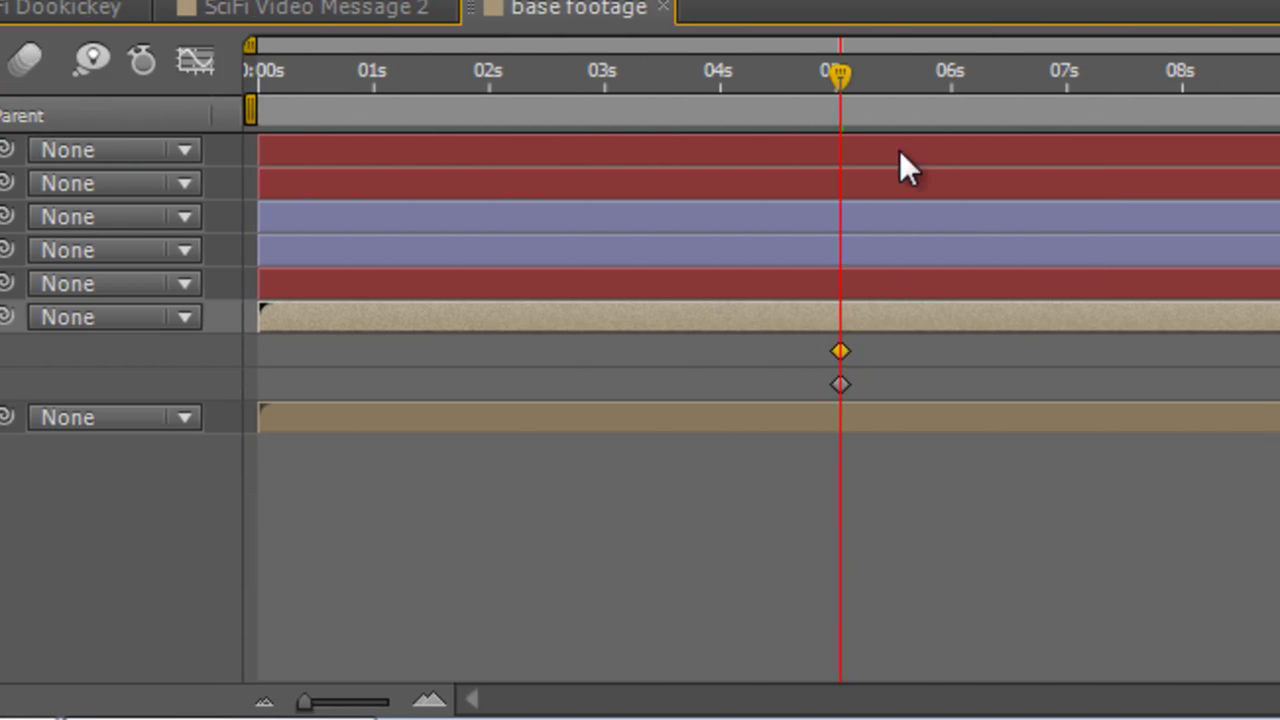
Step: At 0:00:05:24, keyframe the upper precomp copy's Opacity at 30% and its Position at 700.0, 360.0
left_click(948, 79)
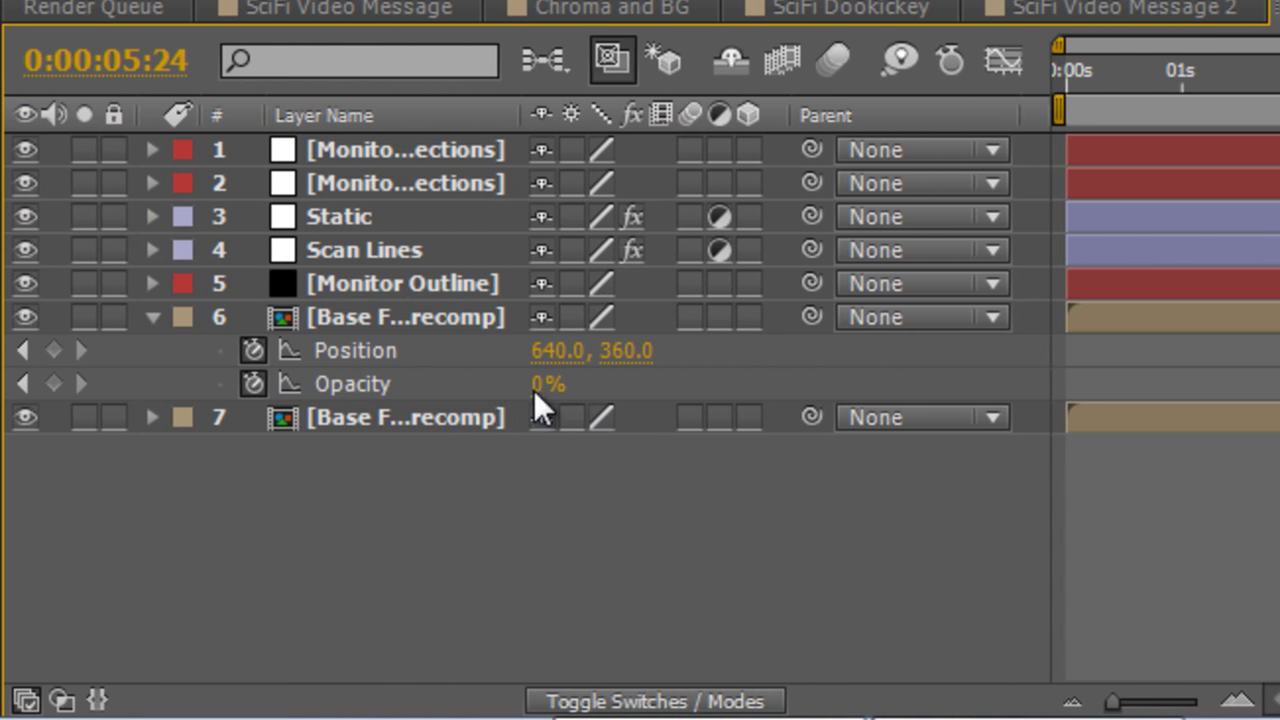
left_click_drag(545, 385, 590, 385)
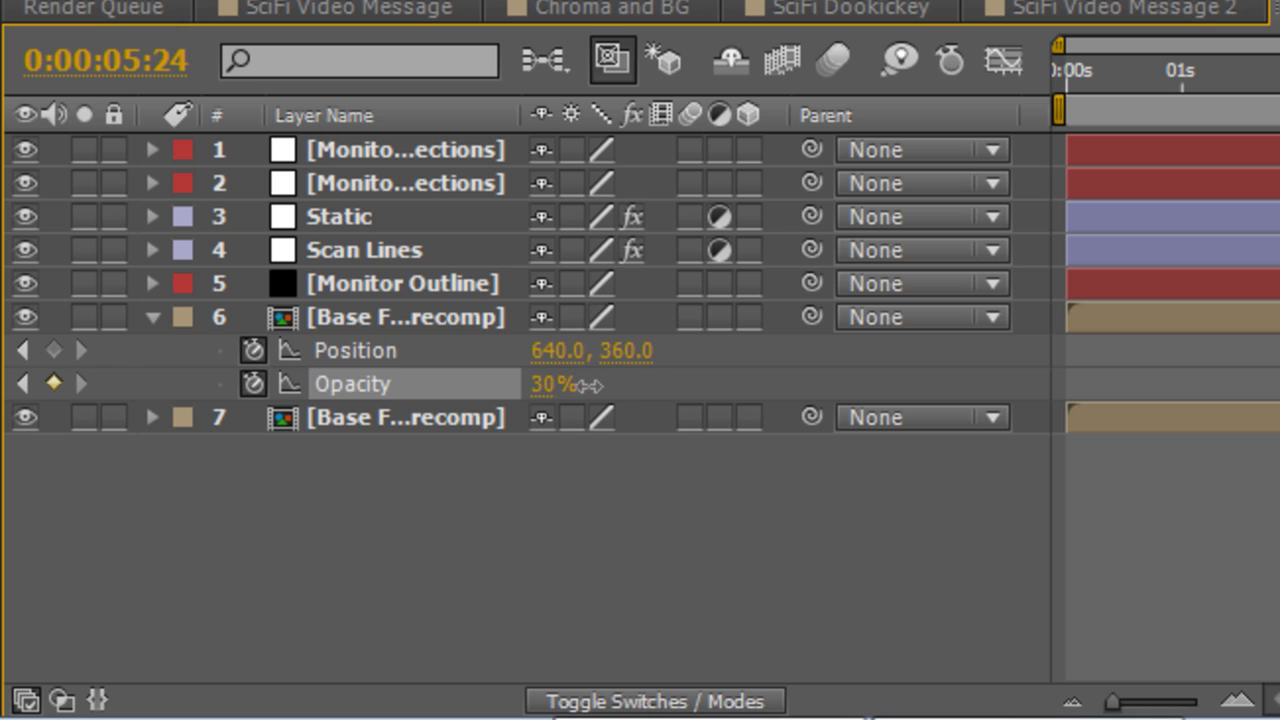
left_click(543, 383)
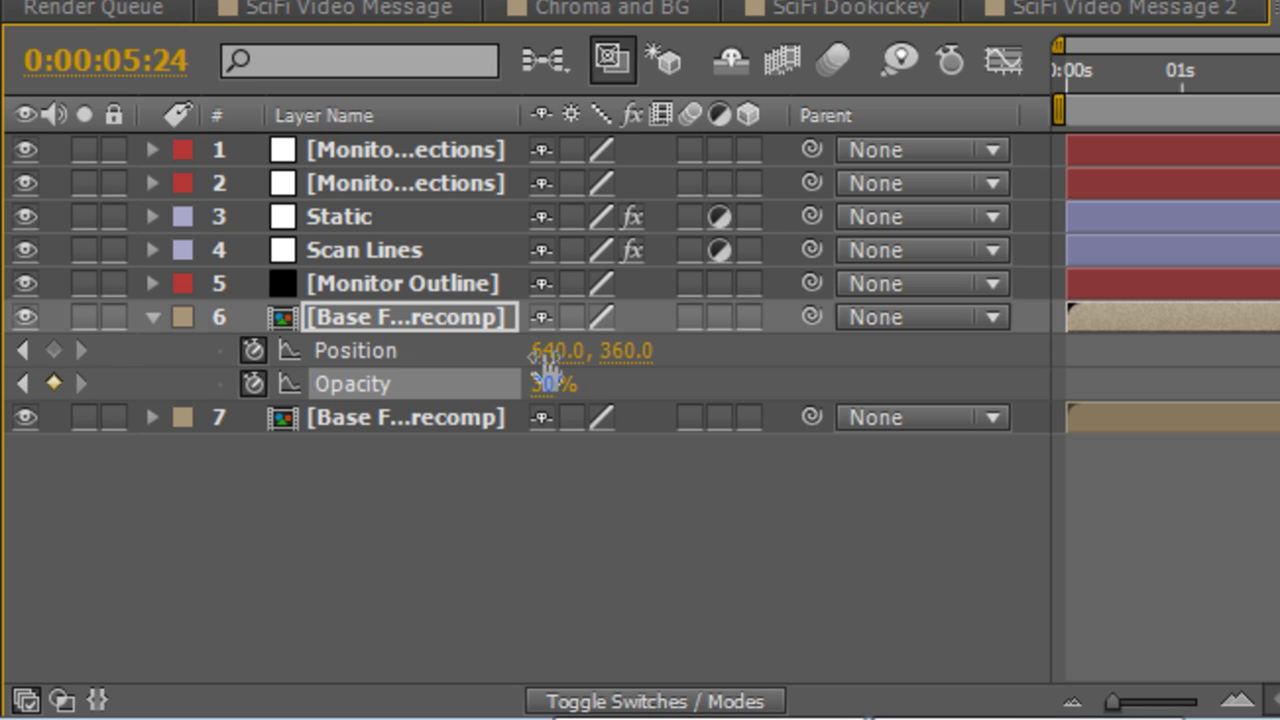
key("Return")
left_click_drag(543, 350, 657, 348)
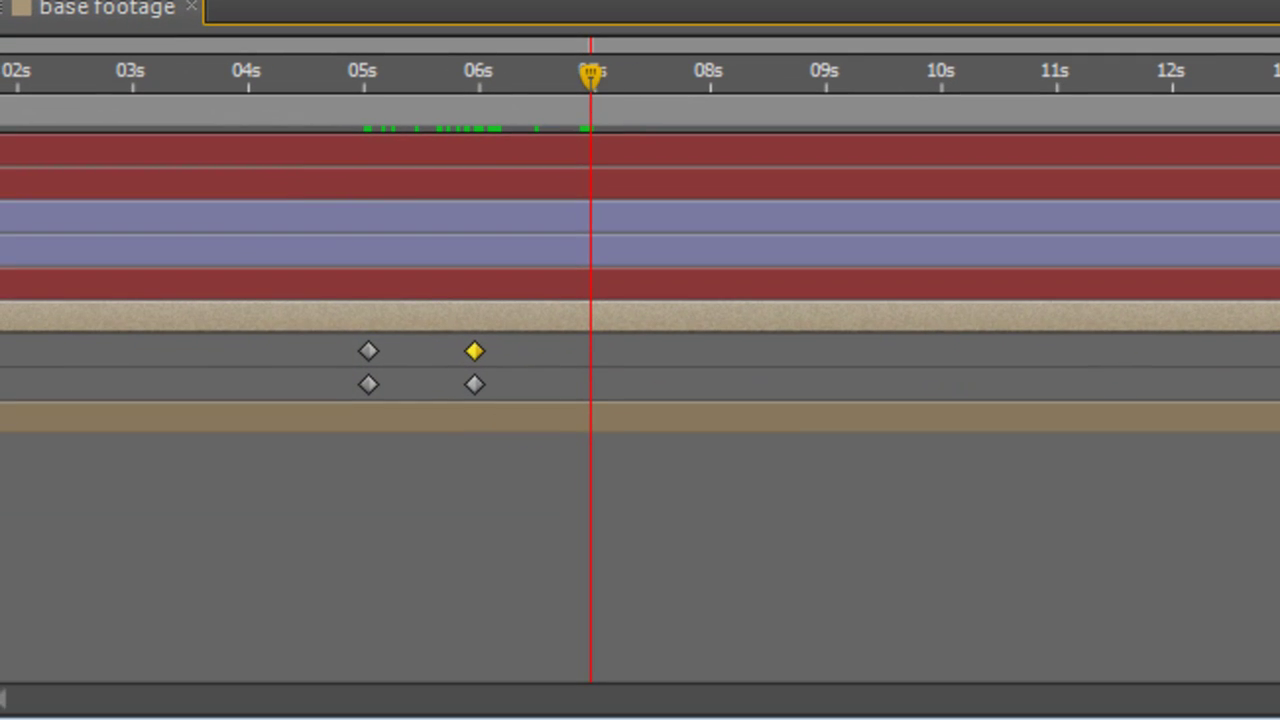
Step: At 0:00:06:24, keyframe the upper precomp copy's Opacity at 0% and its Position at 640.0, 360.0
key("alt+shift+p")
key("alt+shift+s")
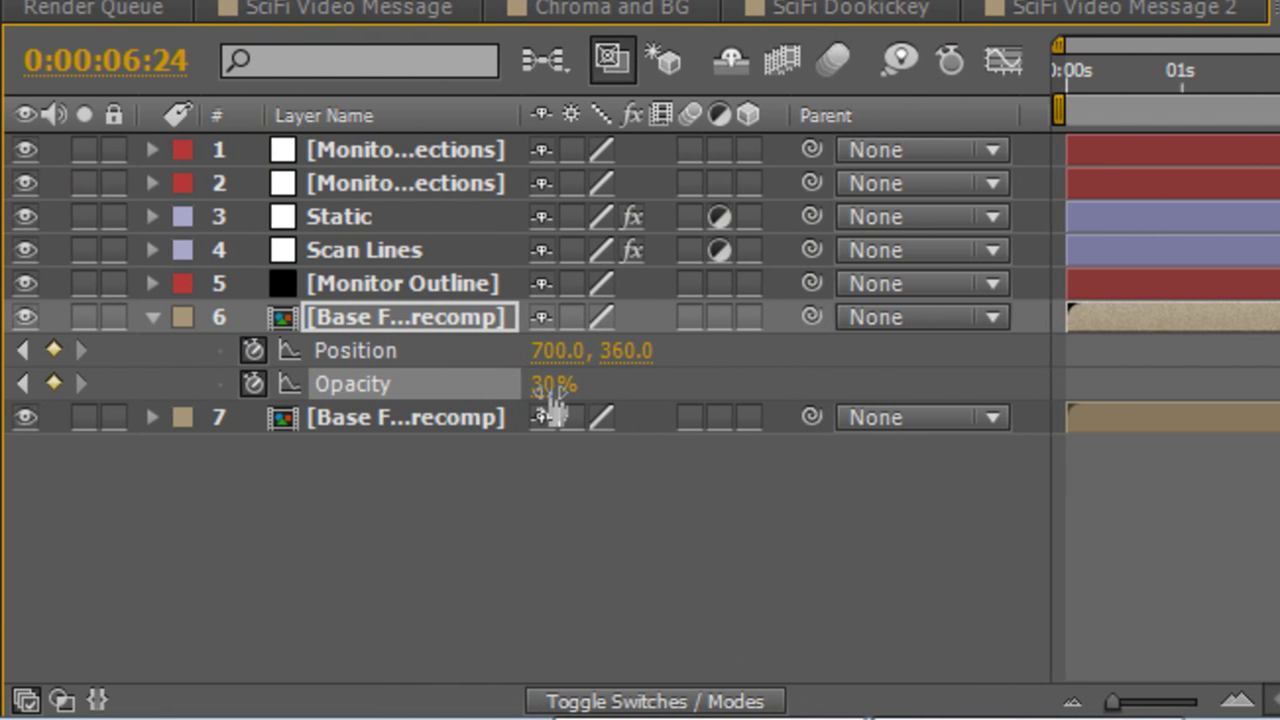
left_click_drag(553, 395, 523, 395)
left_click_drag(563, 350, 483, 354)
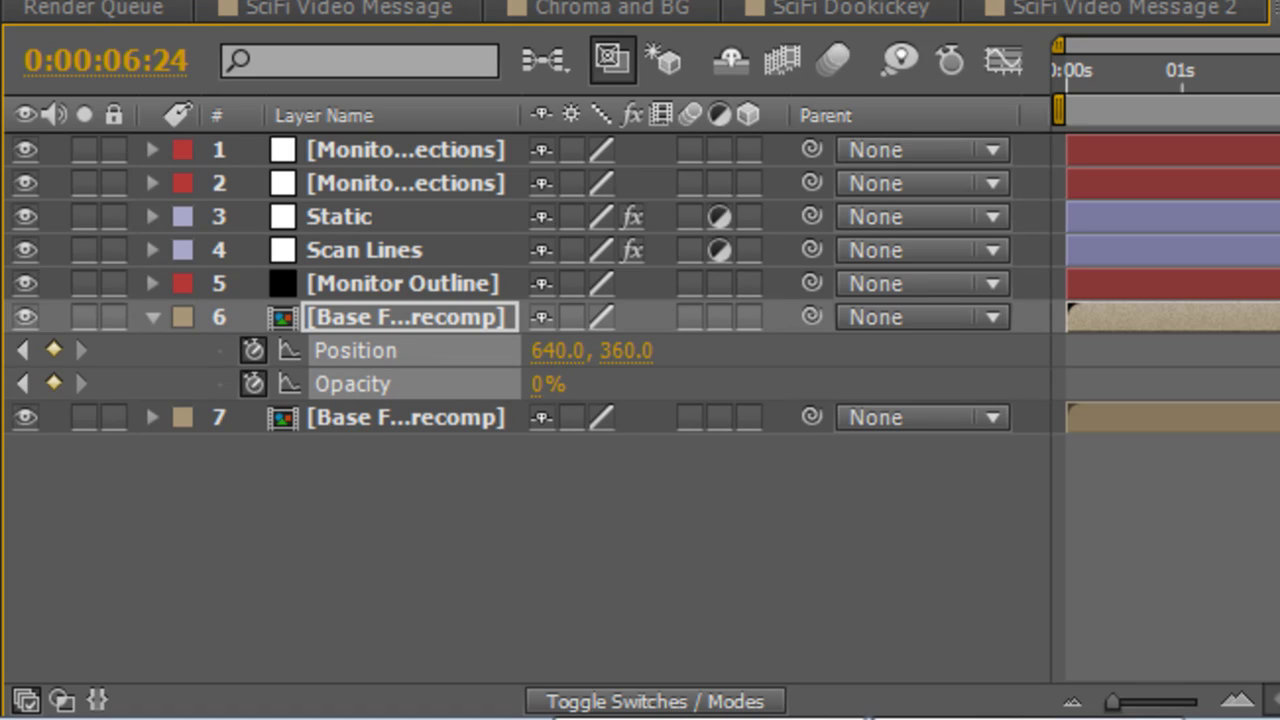
left_click(449, 358)
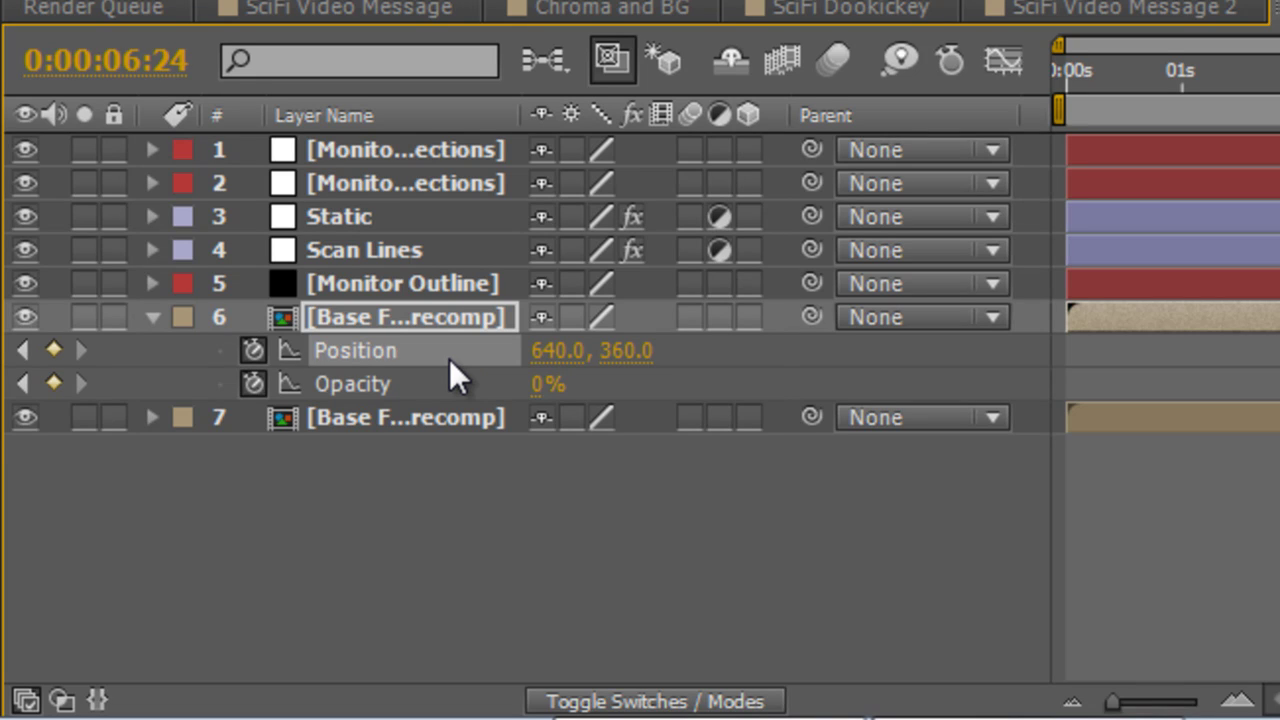
left_click(699, 353)
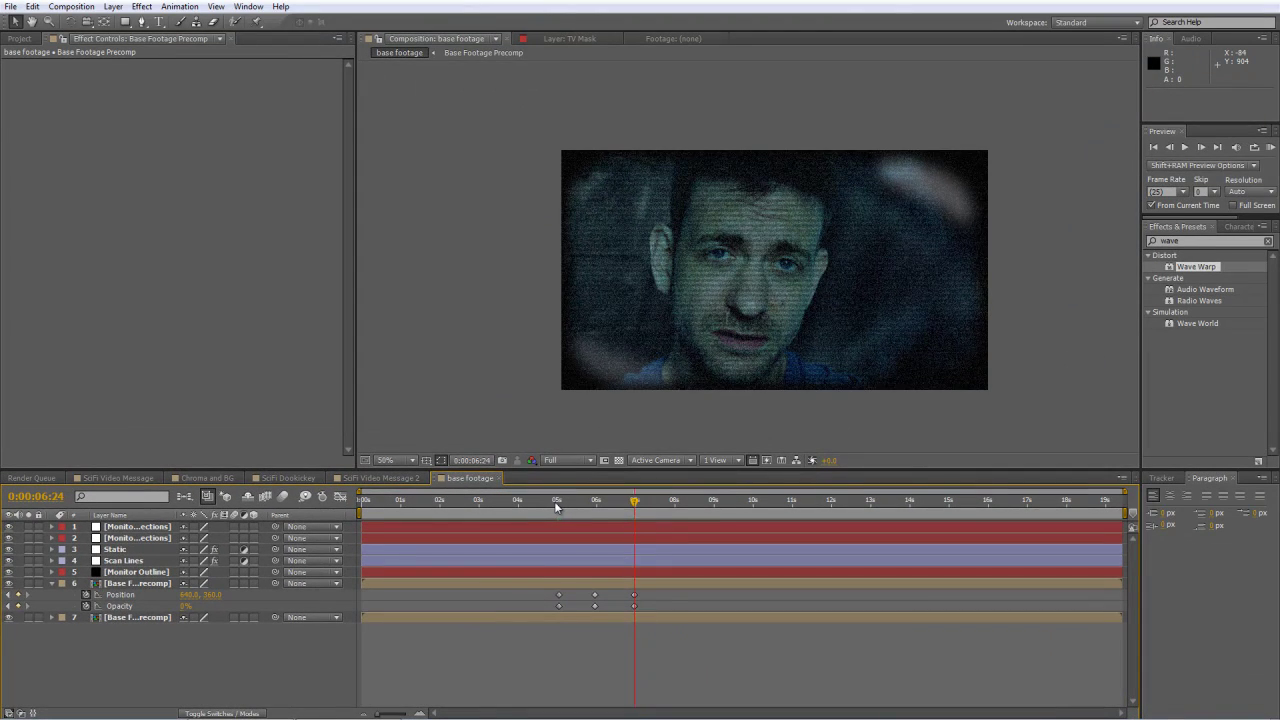
Step: Scrub from about 5 to 6 seconds to examine the shifted ghost image, and collapse the upper precomp layer
left_click(557, 504)
left_click_drag(560, 506, 597, 515)
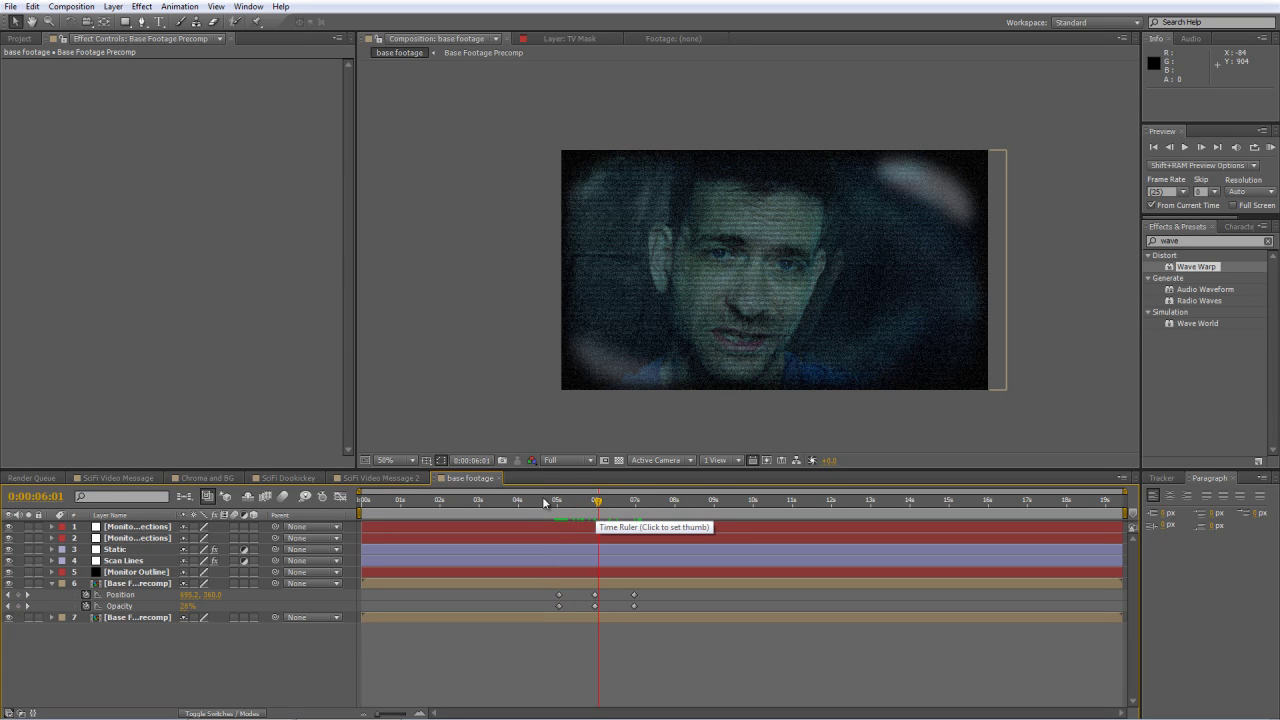
left_click(52, 584)
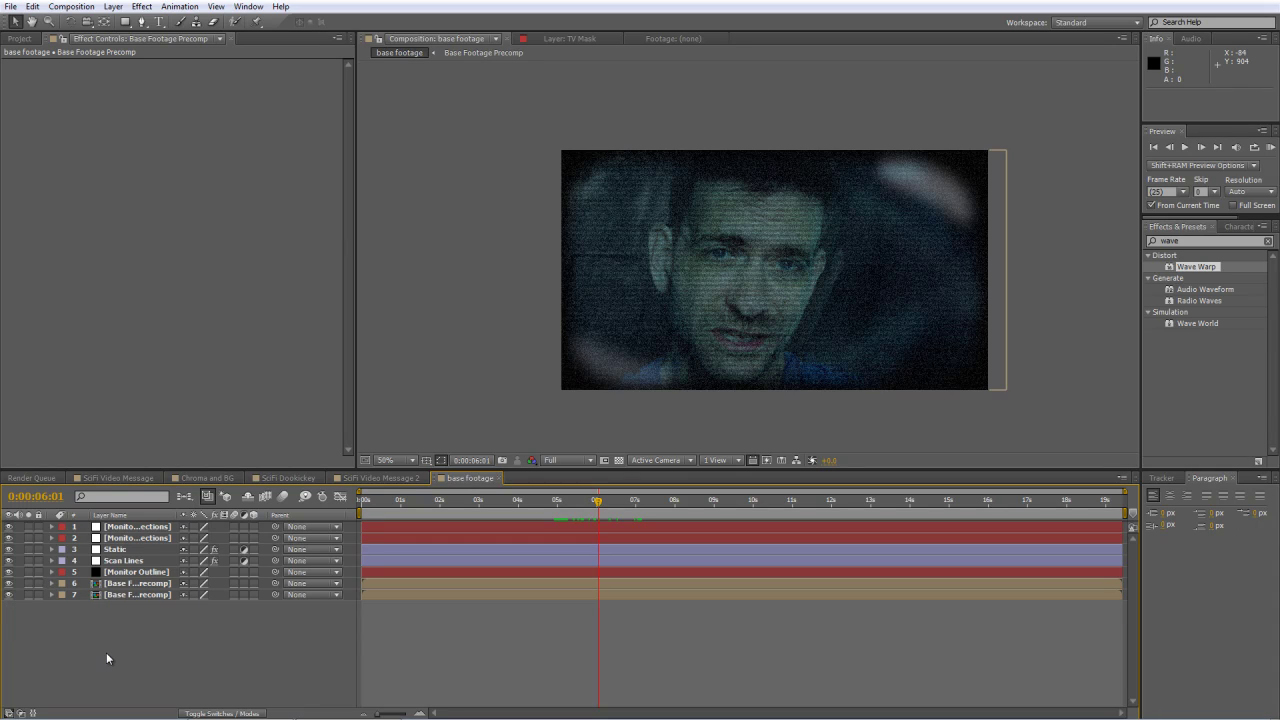
Step: Move to 0:00:08:00, search the effects for "motion" and apply Motion Tile to the lower Base Footage Precomp layer
left_click(713, 503)
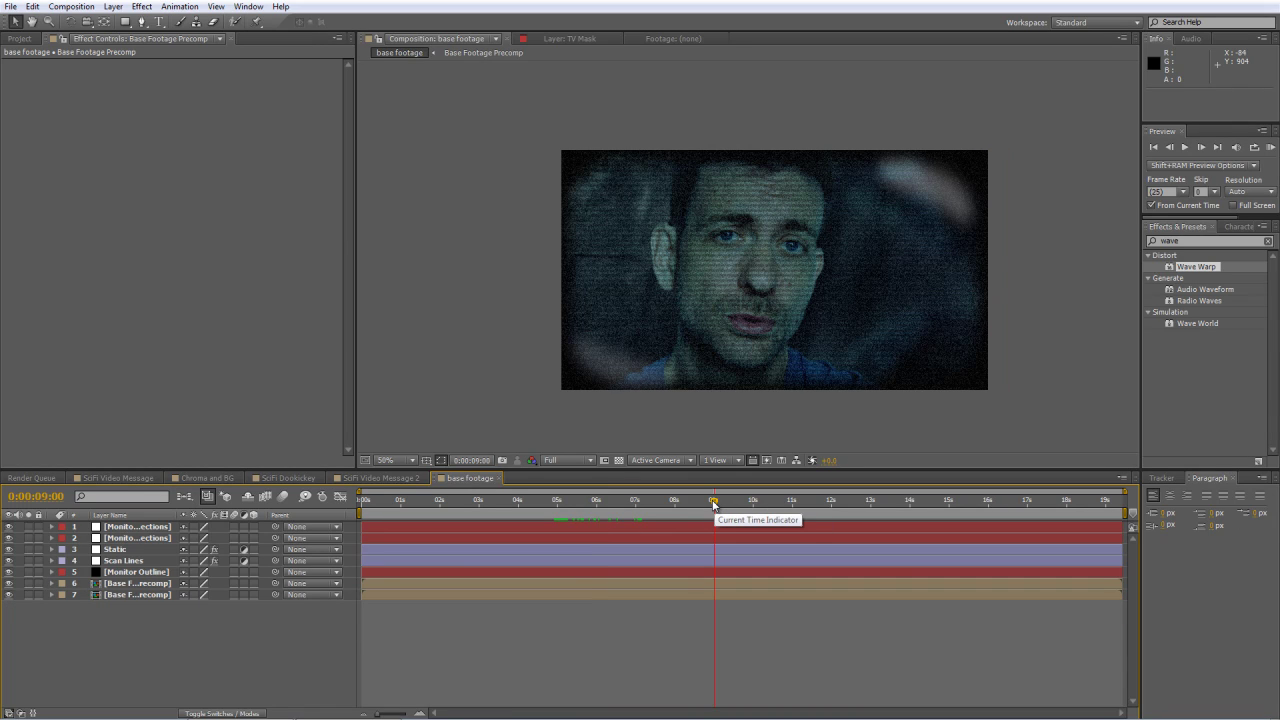
left_click(675, 504)
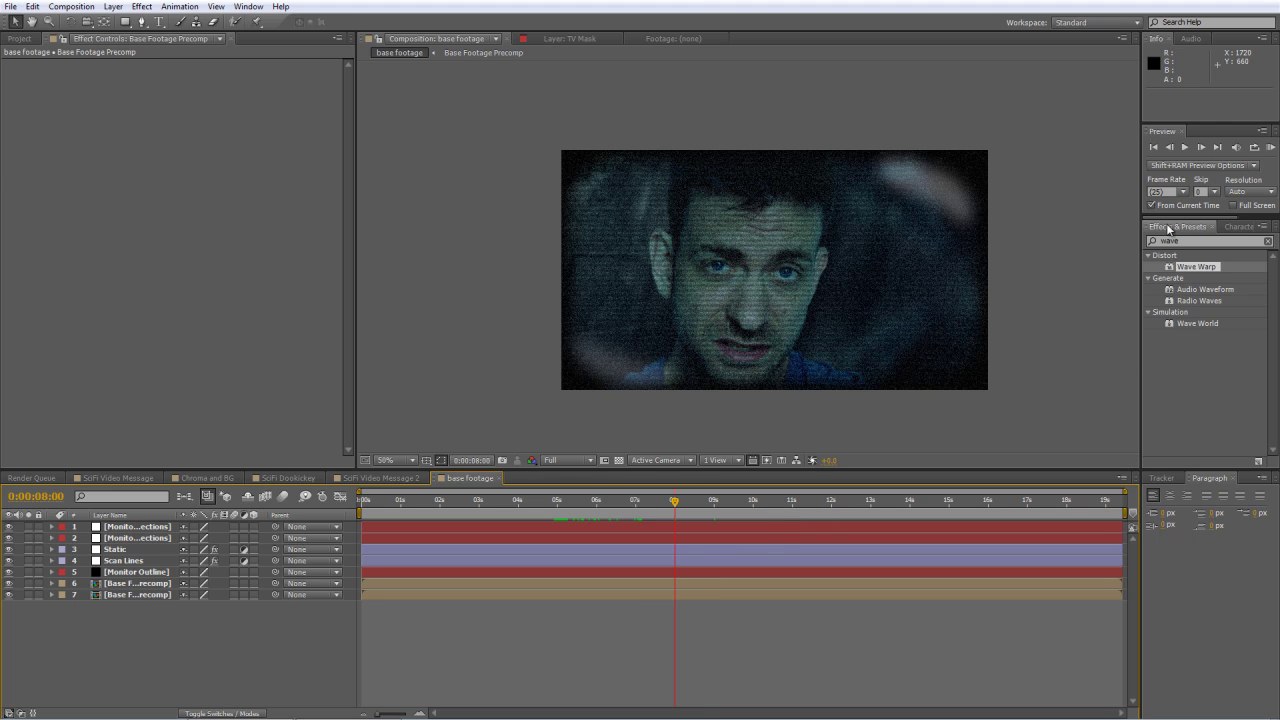
left_click_drag(1186, 241, 1122, 240)
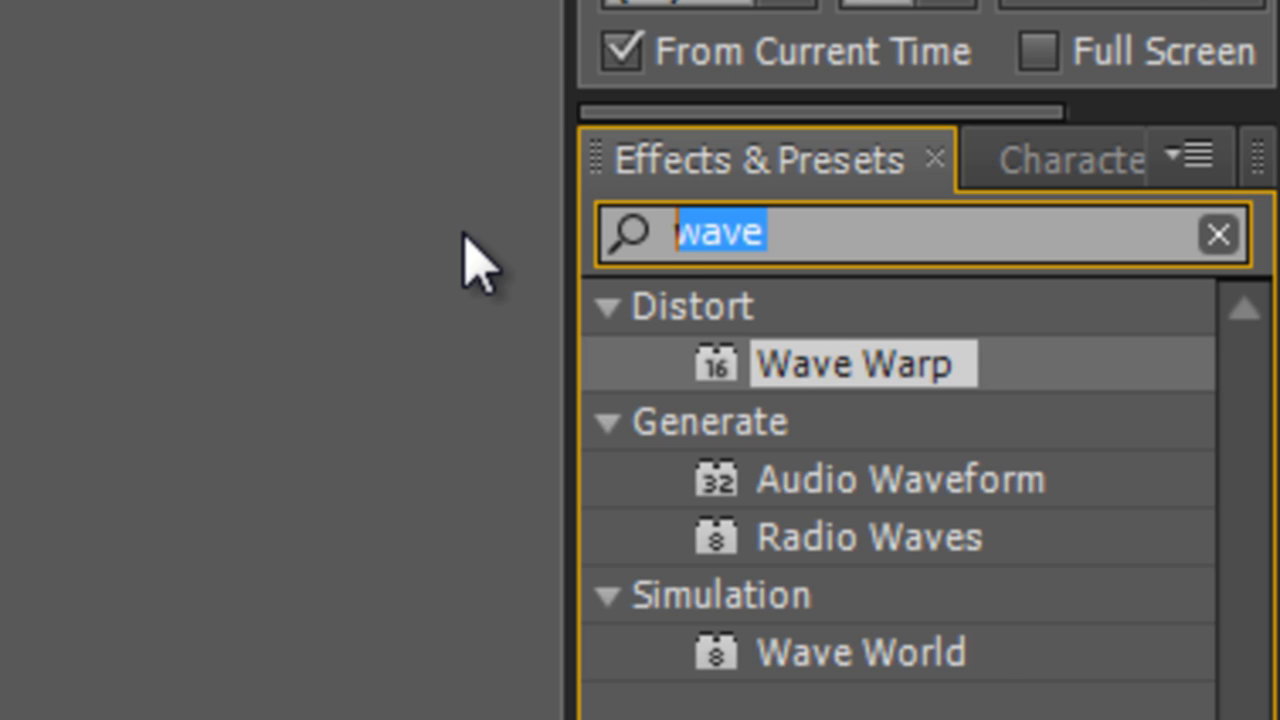
type("motion")
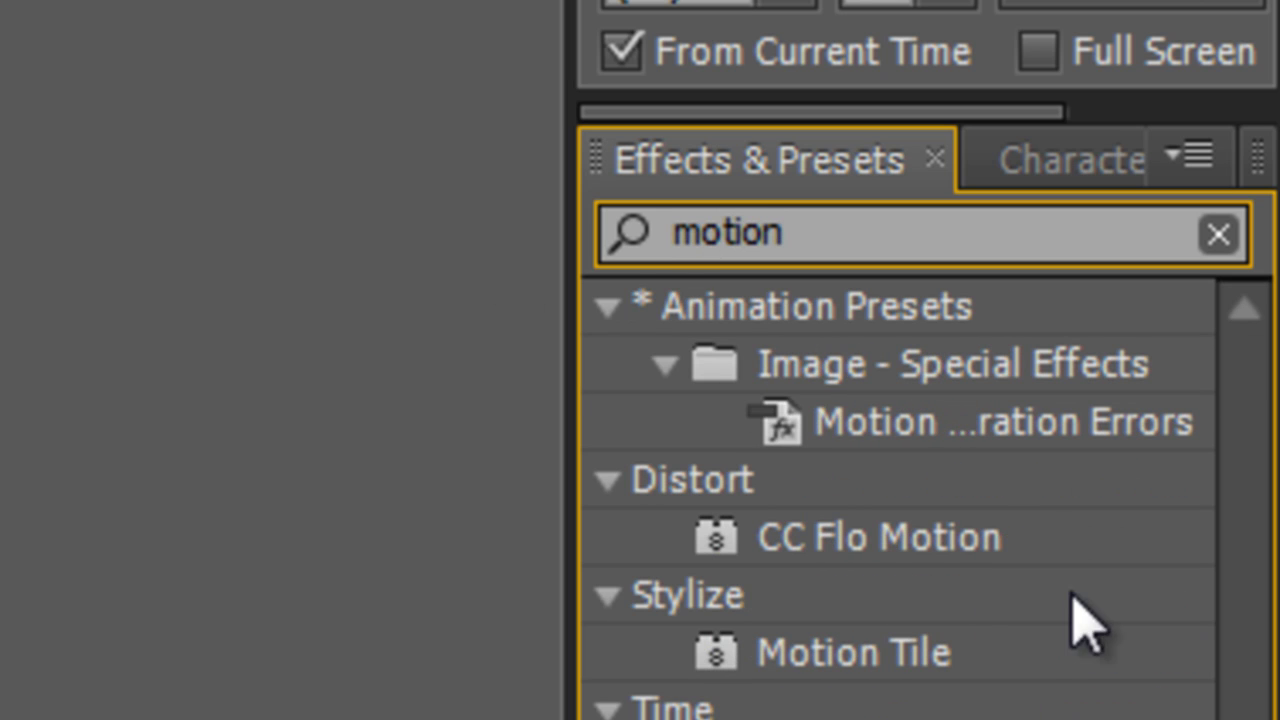
left_click(914, 655)
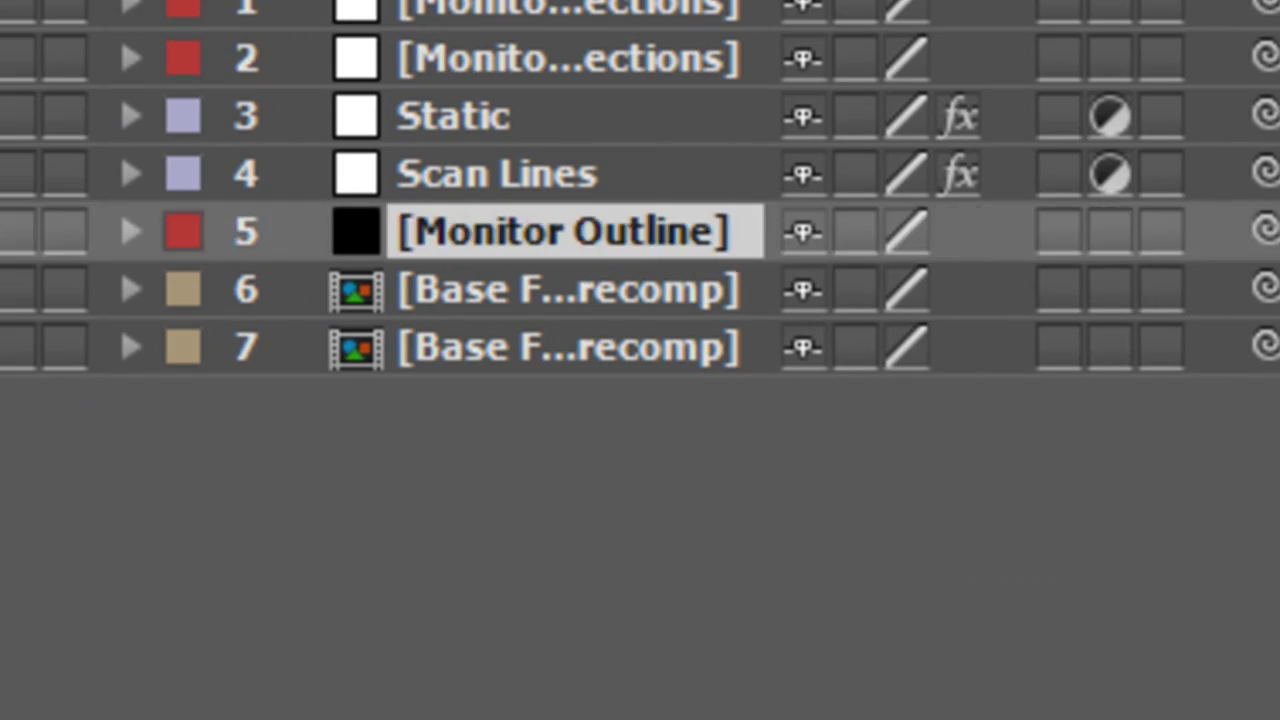
key("ctrl+Down")
key("ctrl+Down")
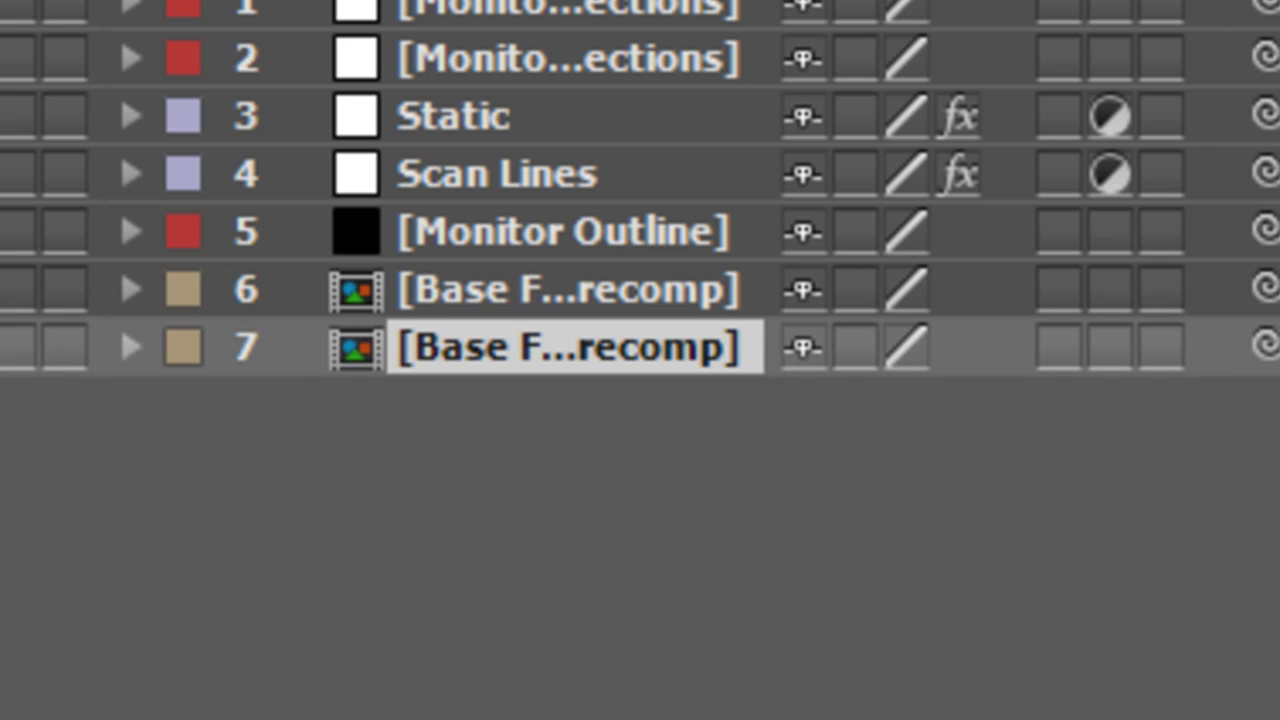
key("ctrl+v")
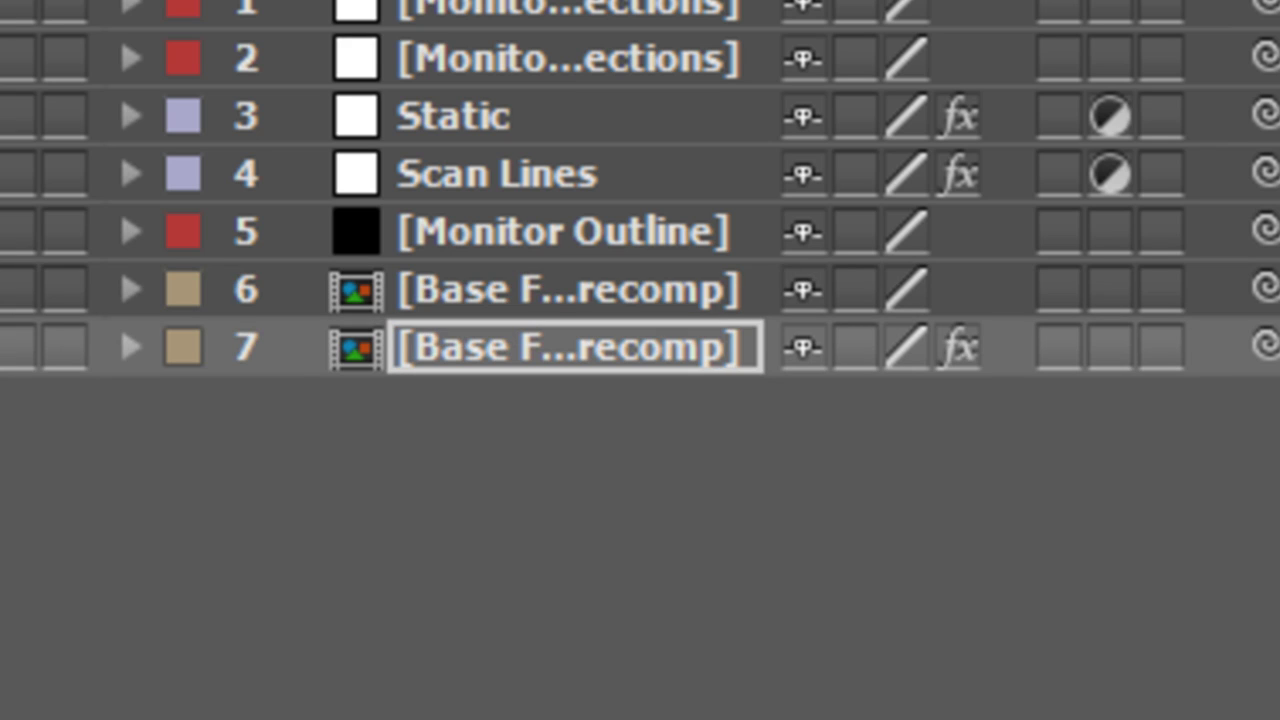
Step: Trim the end of the upper Base Footage Precomp layer to 0:00:08:00
key("ctrl+Up")
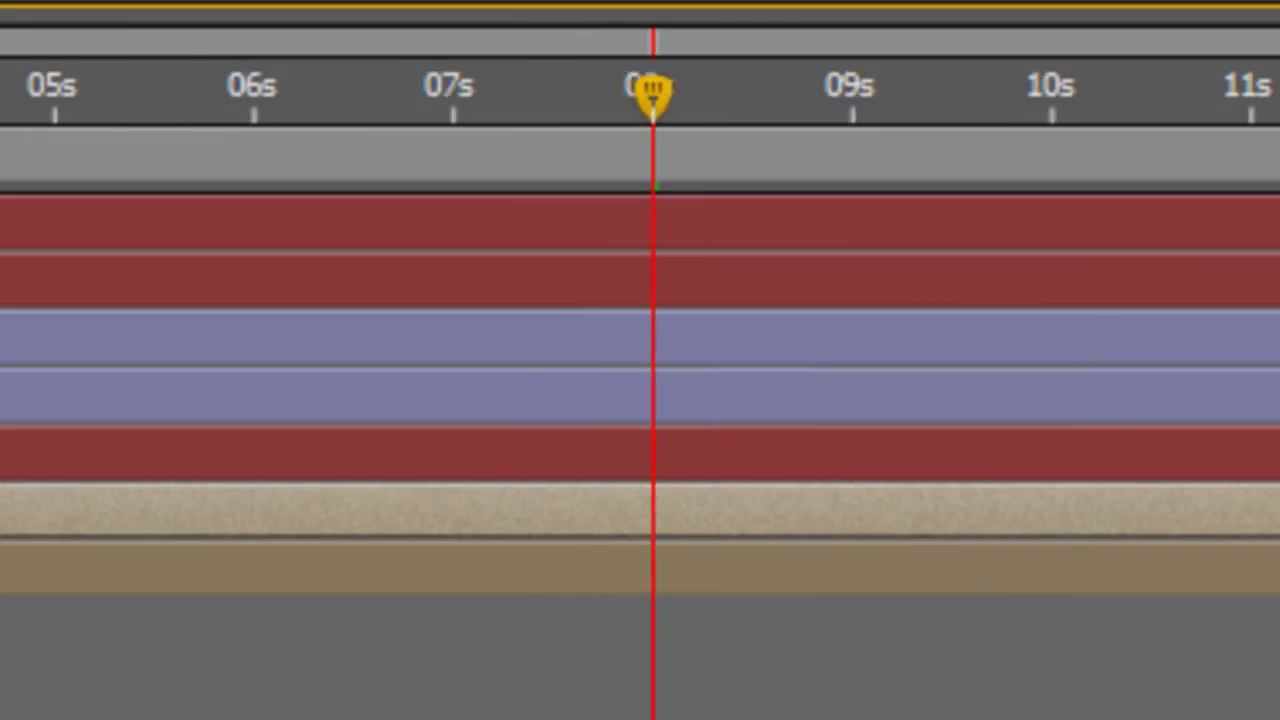
left_click_drag(1275, 532, 426, 589)
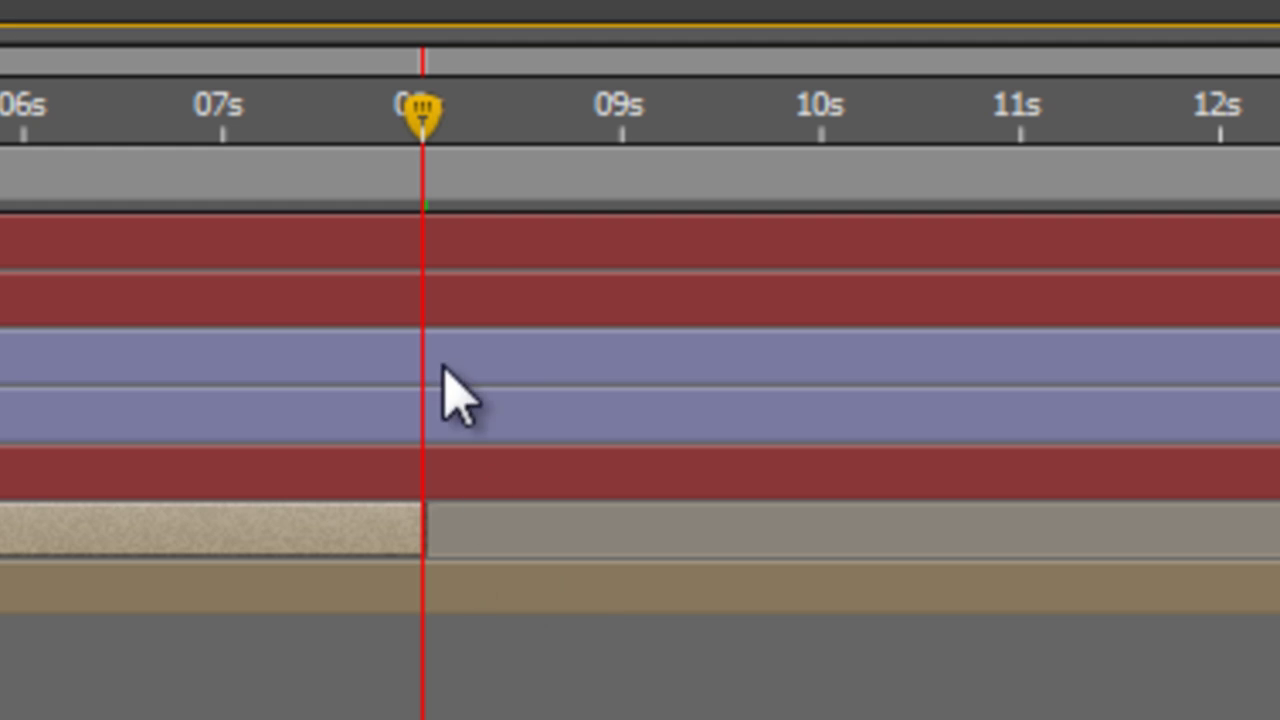
Step: Enable keyframing for Motion Tile's Tile Center on the lower precomp layer at 8 seconds and move to 9 seconds
left_click(475, 592)
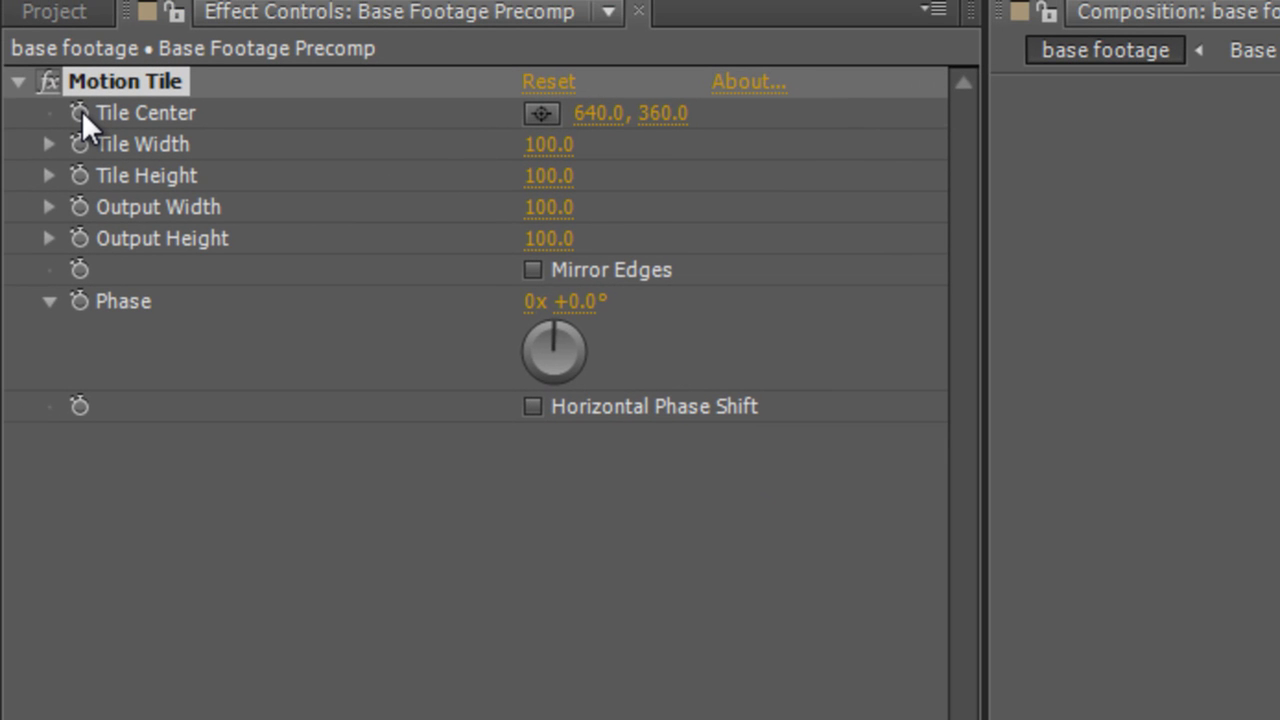
left_click(81, 112)
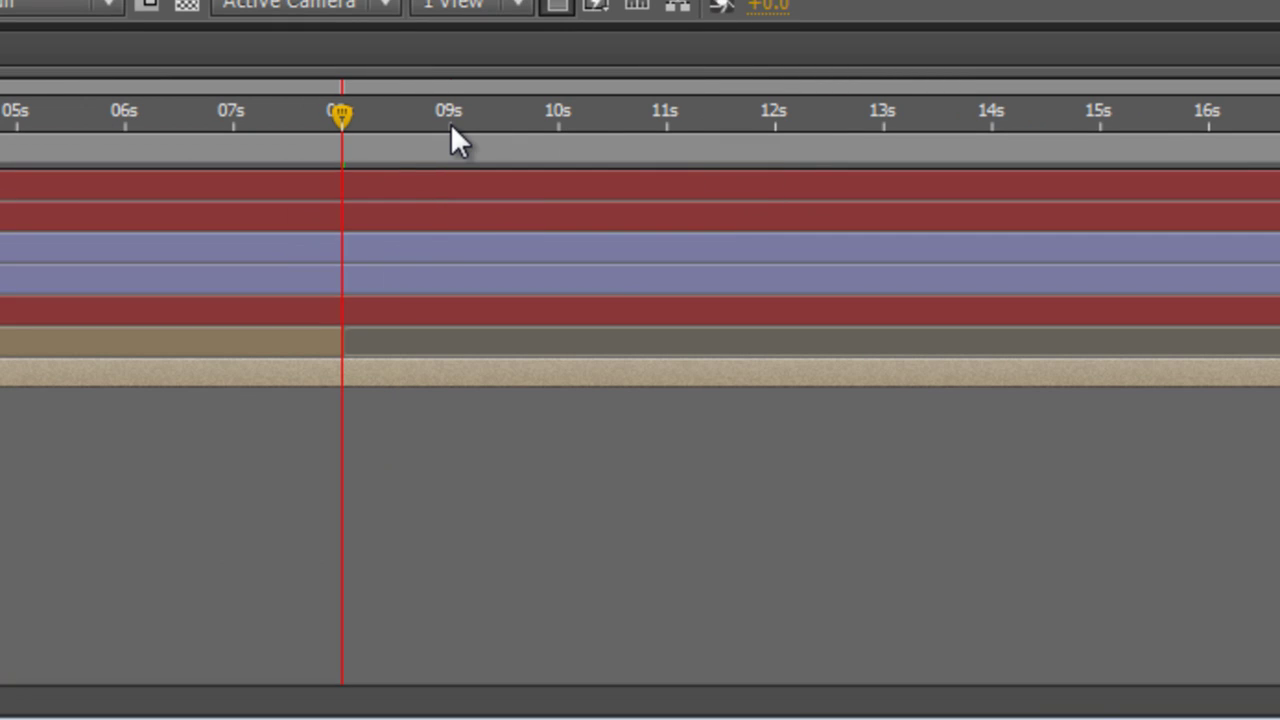
left_click(450, 123)
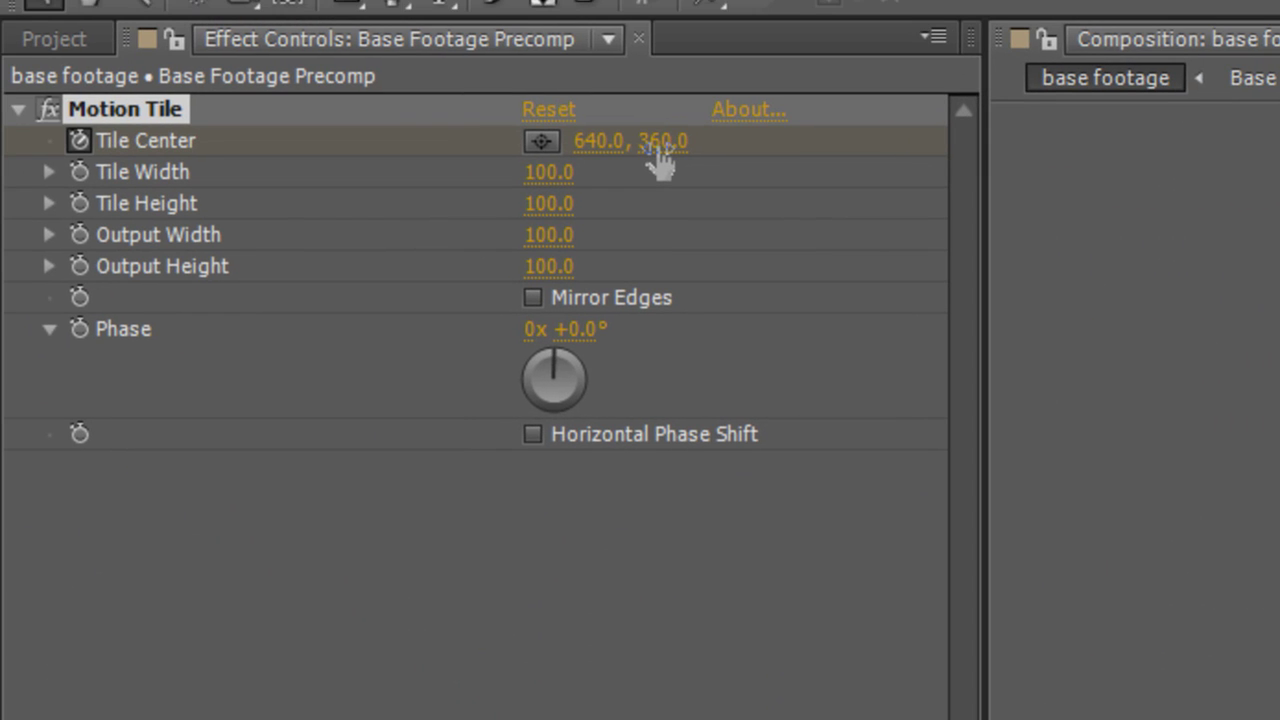